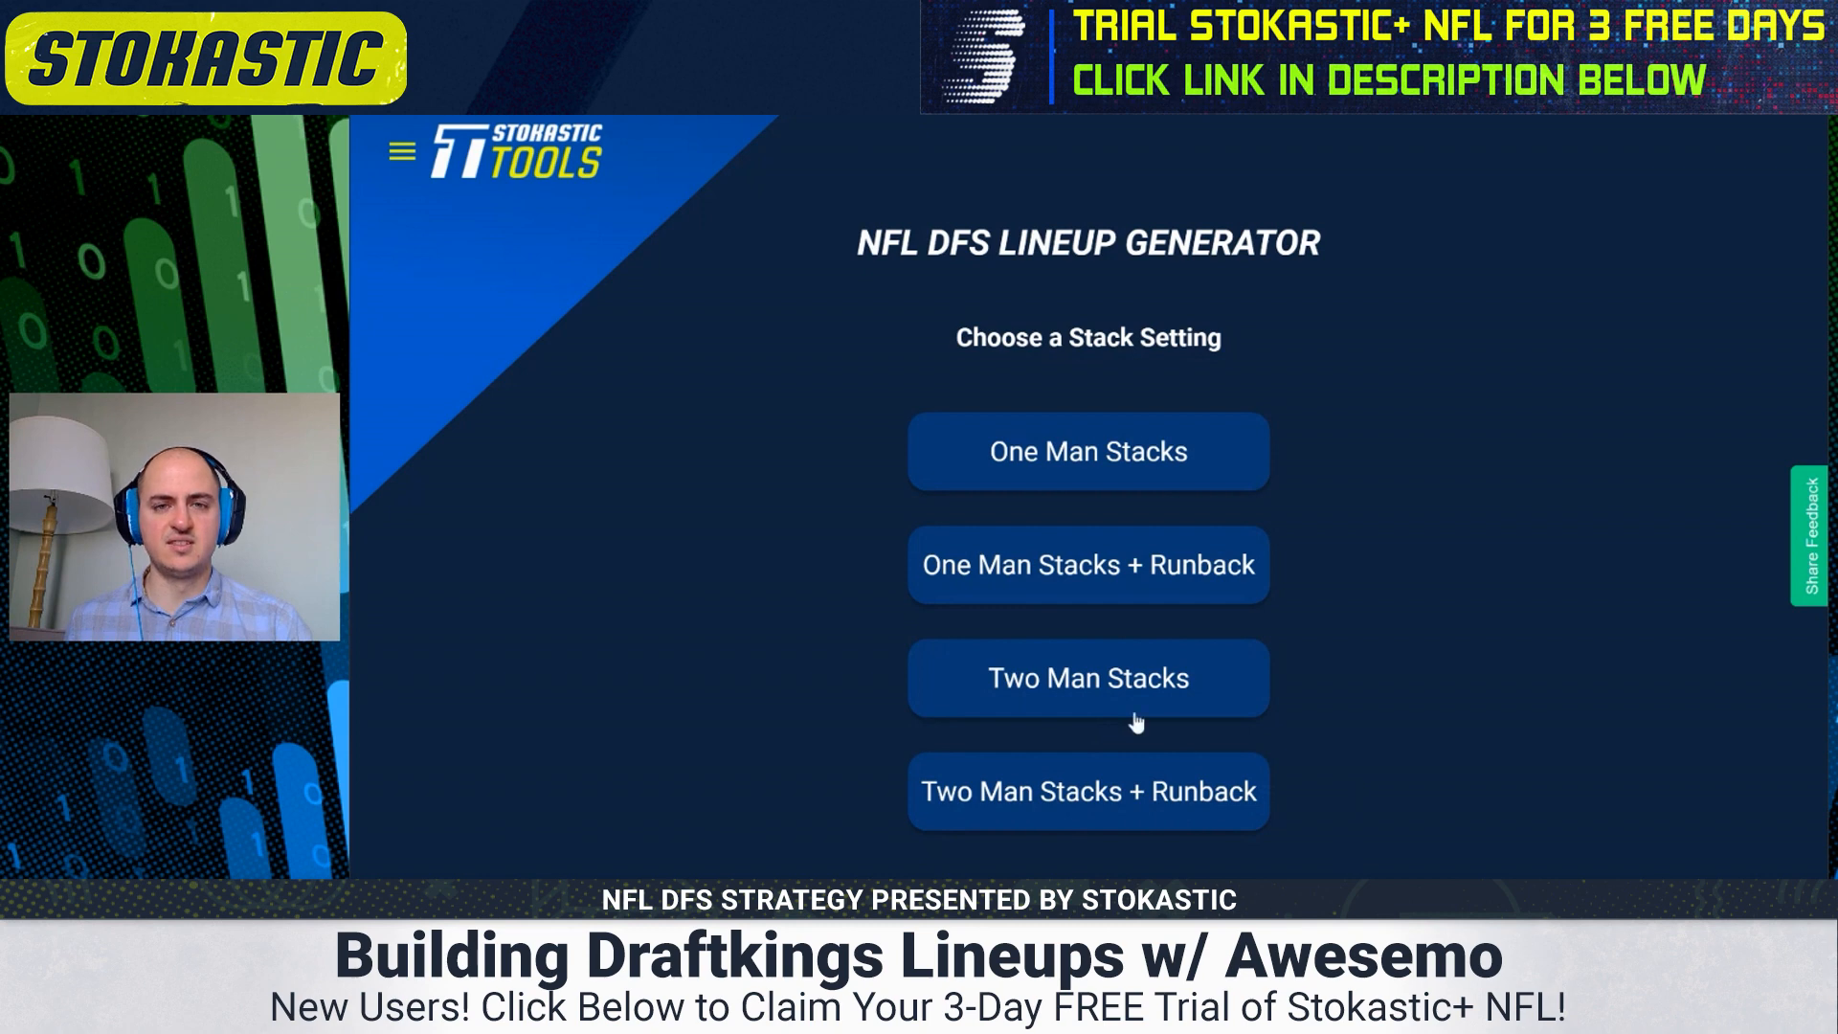
- Generate NFL DFS lineups using the Two Man Stacks + Runback setting and the All Lineups ownership setting
{"action": "left_click", "coordinate": [1172, 783]}
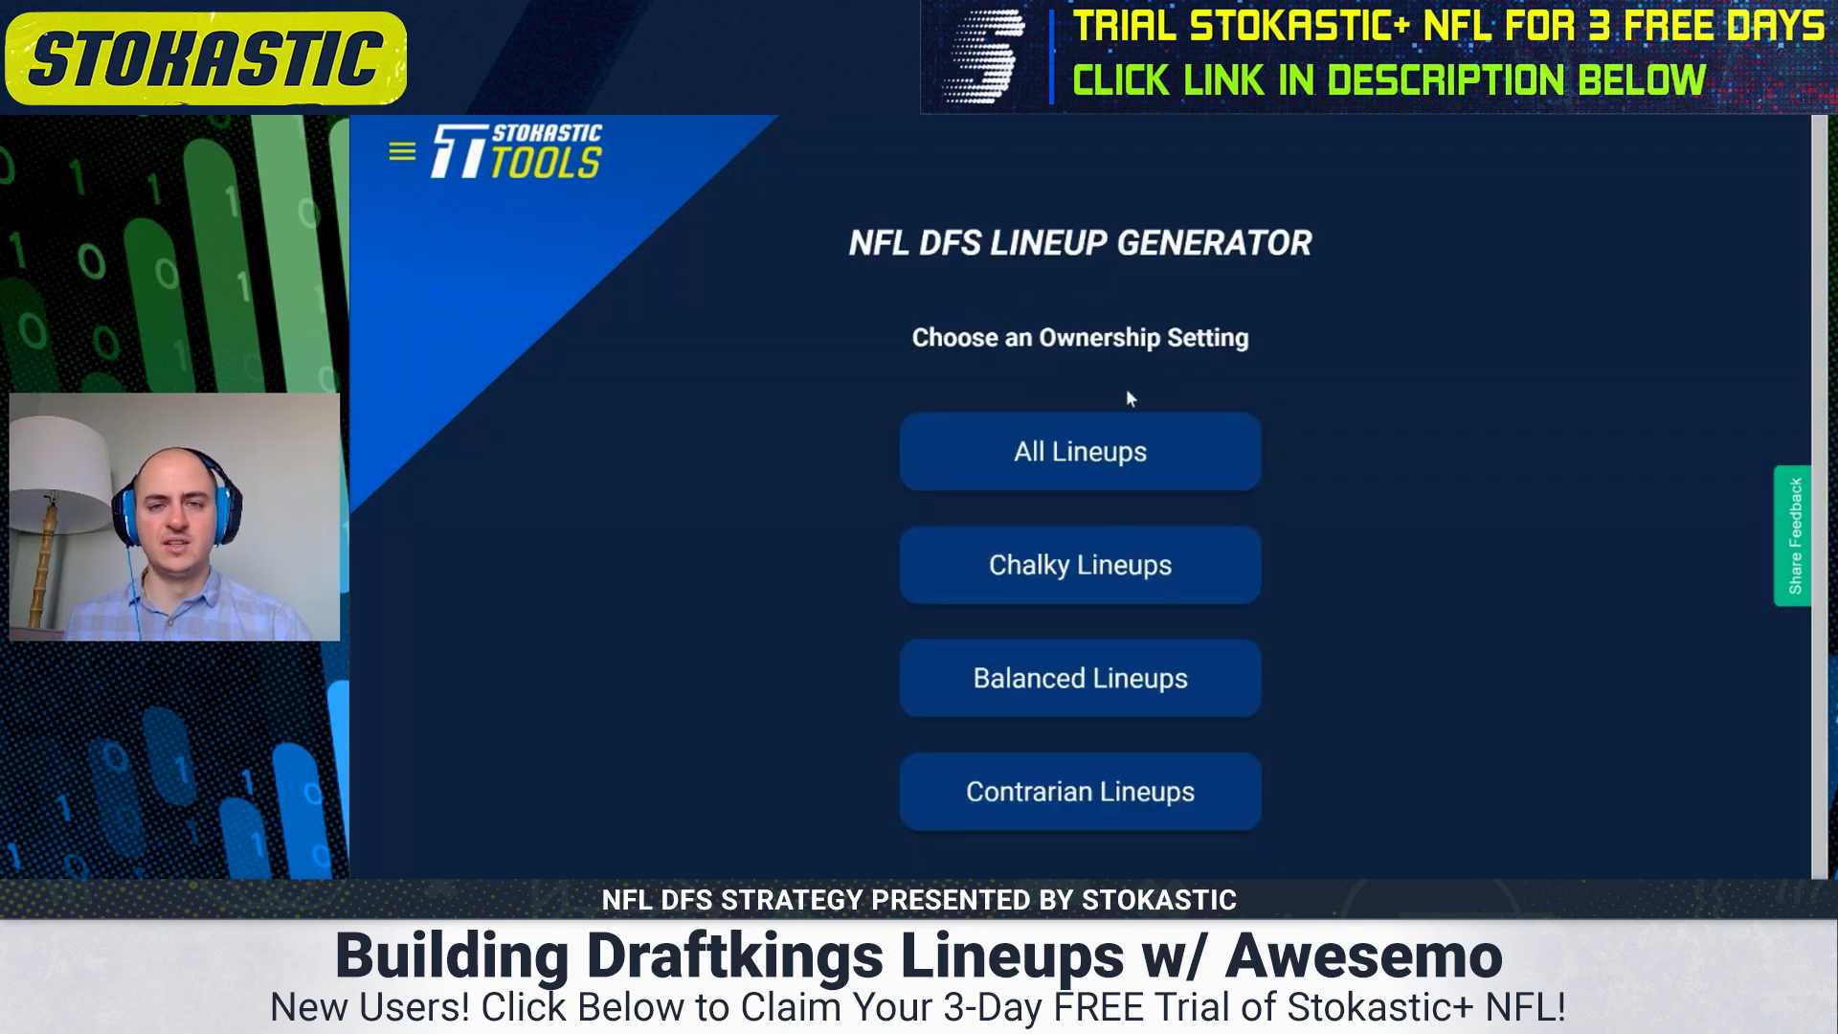
{"action": "left_click", "coordinate": [1123, 441]}
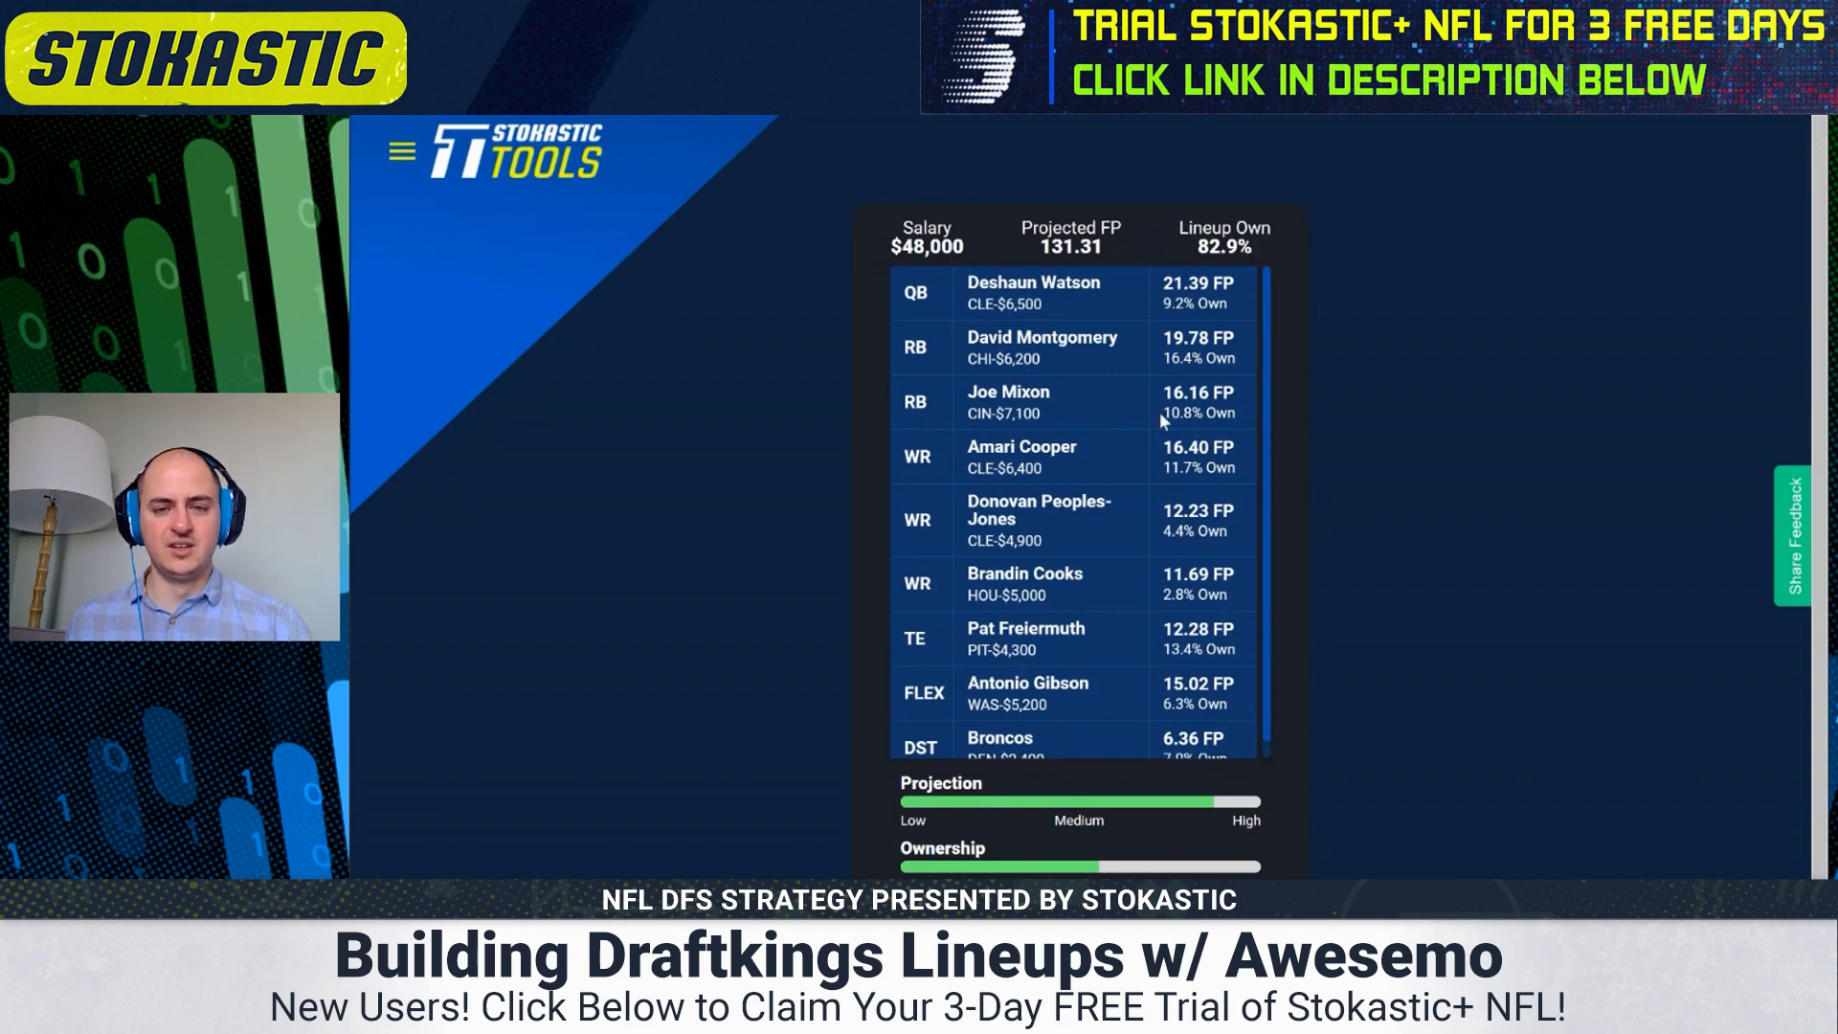
- Review every roster spot of the generated Deshaun Watson lineup and save it
{"action": "scroll", "coordinate": [1061, 502], "scroll_direction": "down", "scroll_amount": 1}
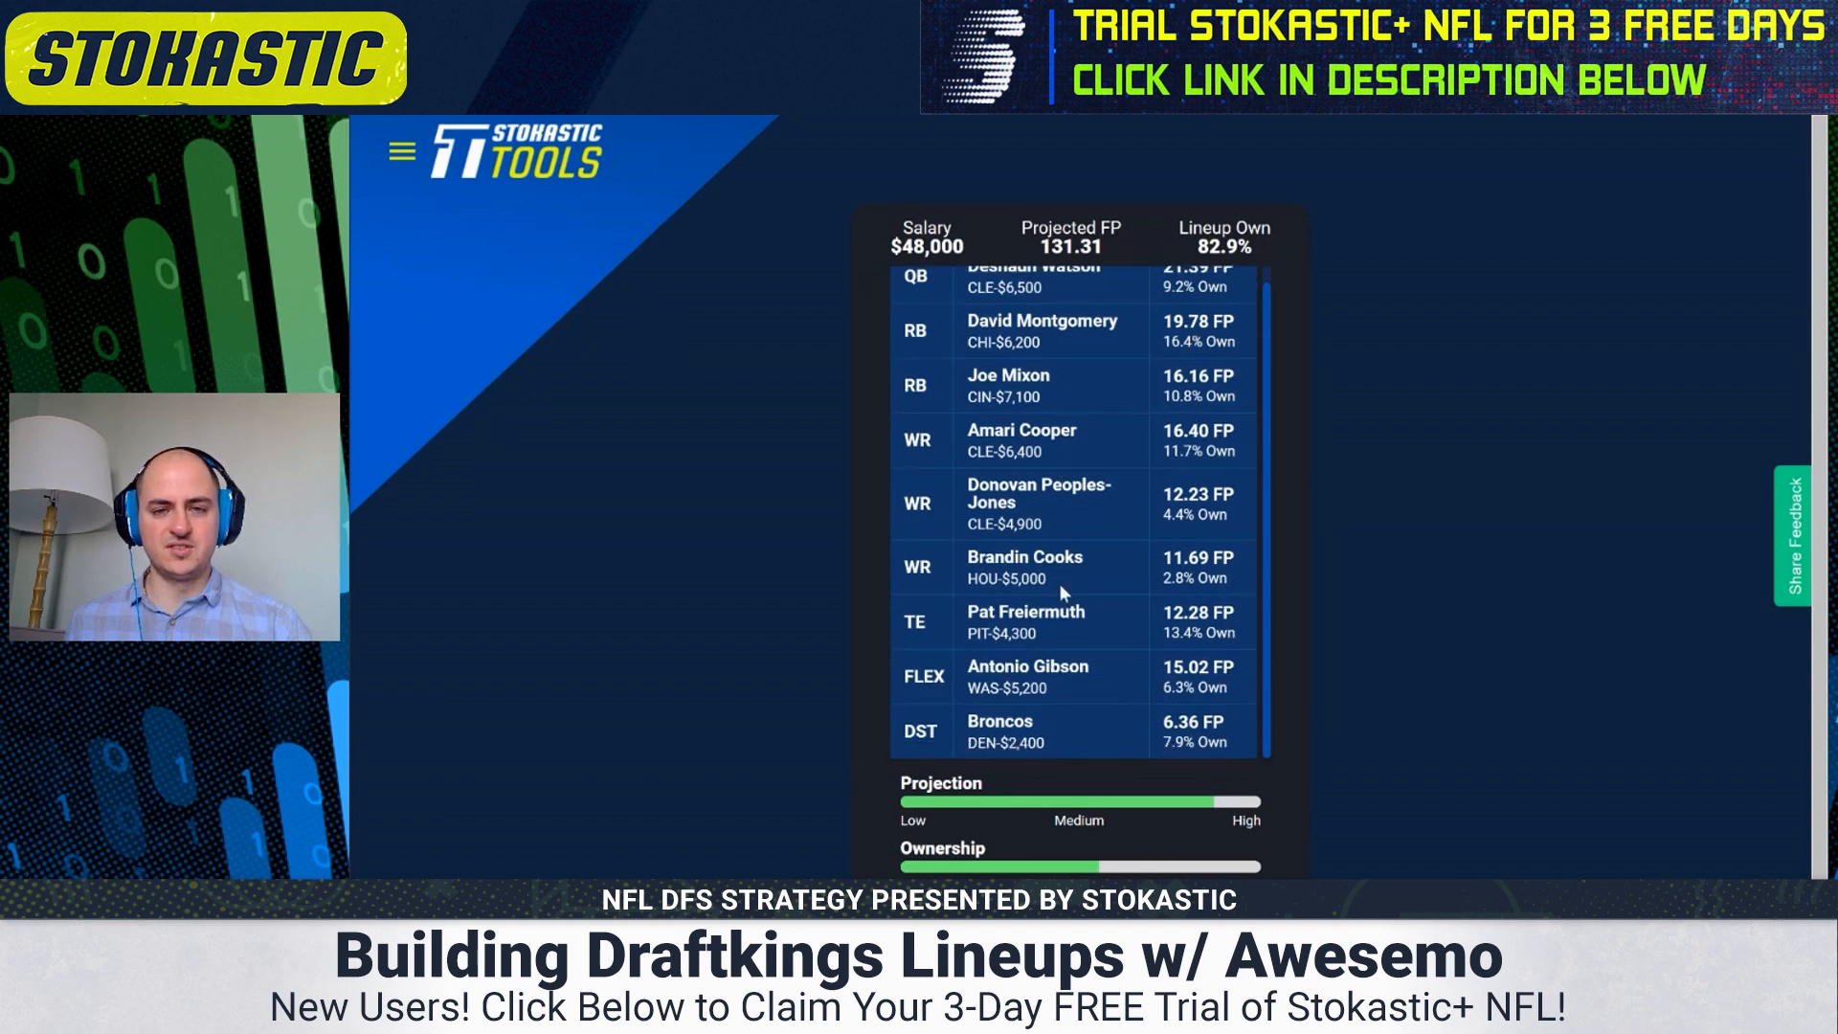
{"action": "scroll", "coordinate": [1061, 592], "scroll_direction": "up", "scroll_amount": 1}
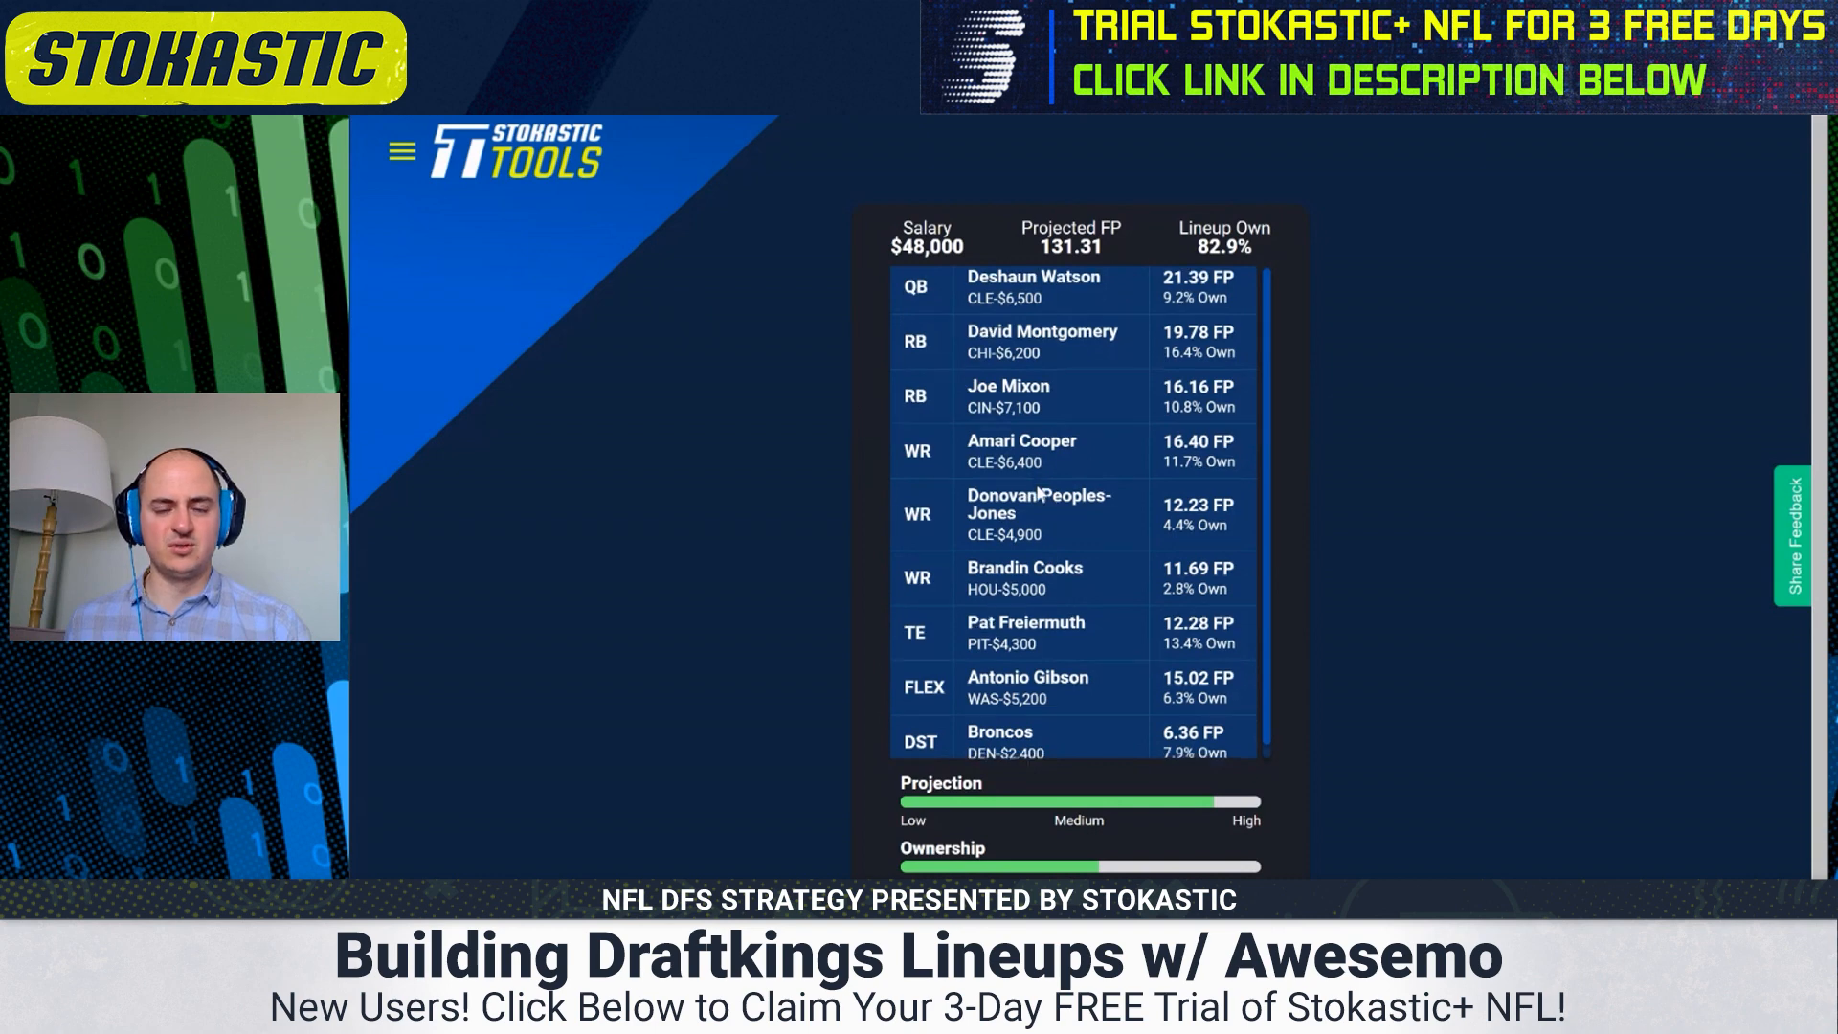
{"action": "scroll", "coordinate": [1037, 493], "scroll_direction": "down", "scroll_amount": 1}
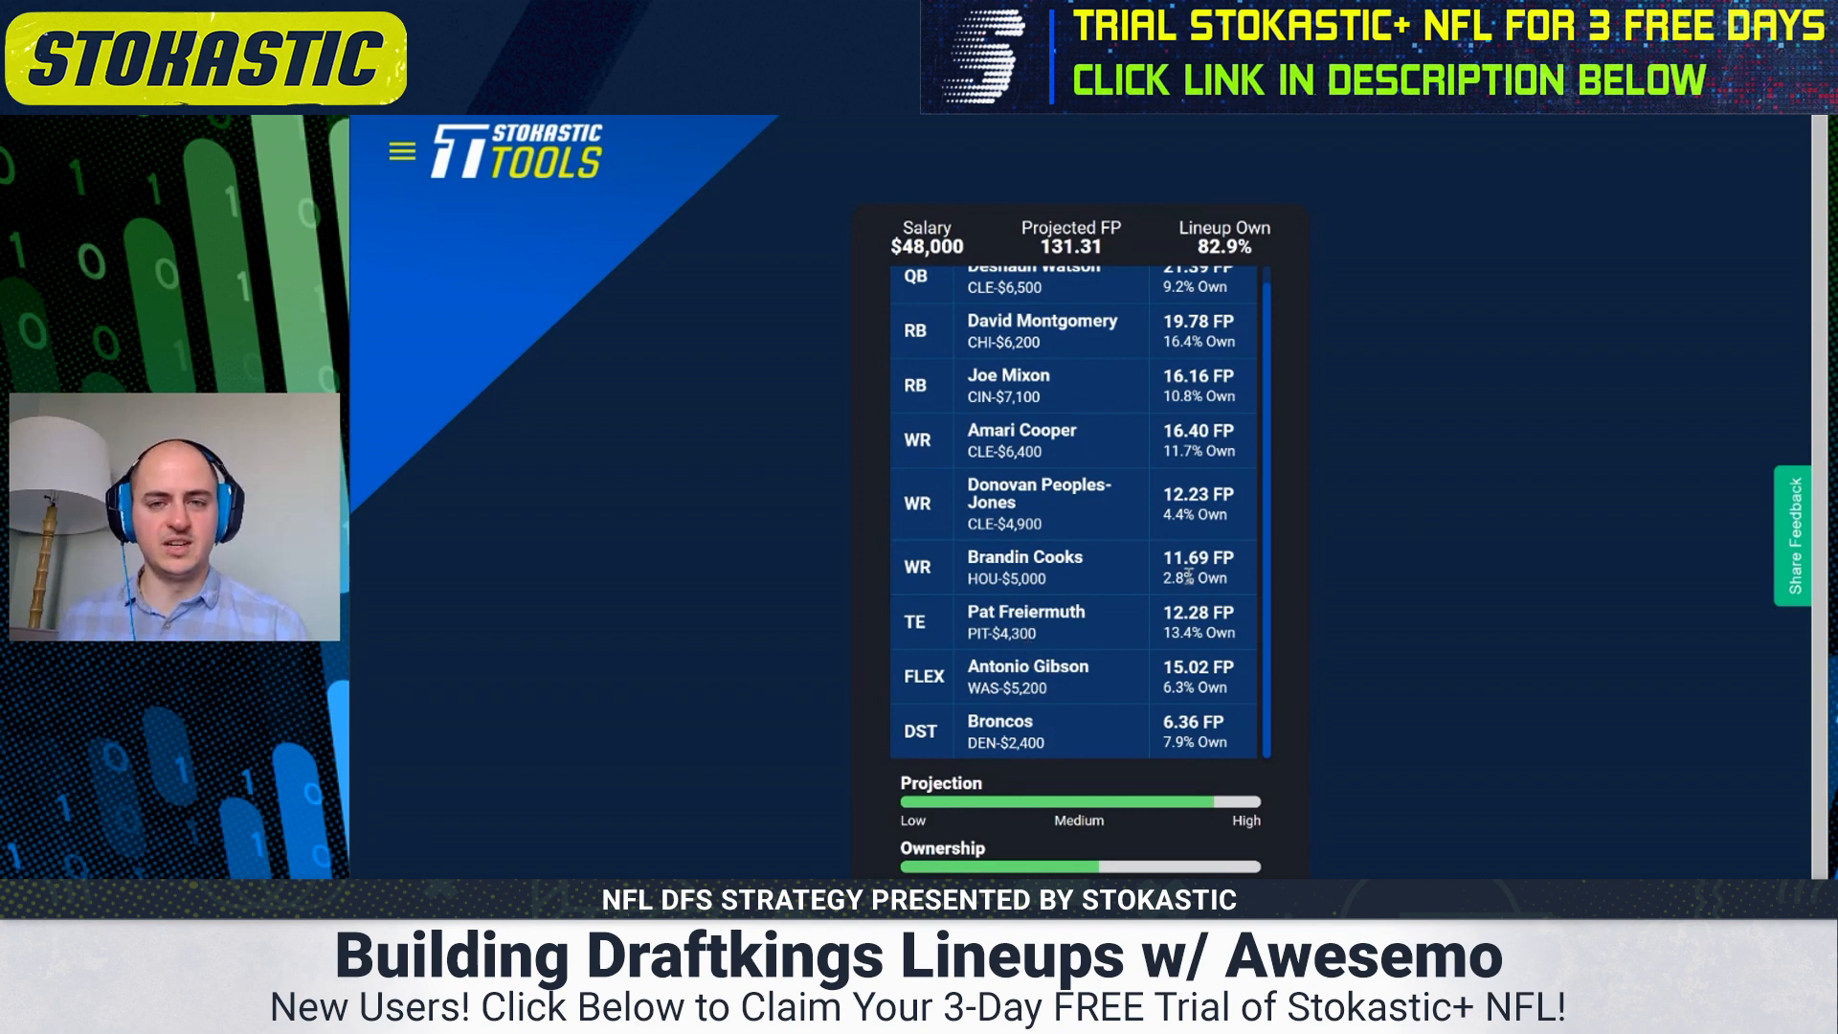
{"action": "scroll", "coordinate": [1187, 575], "scroll_direction": "up", "scroll_amount": 1}
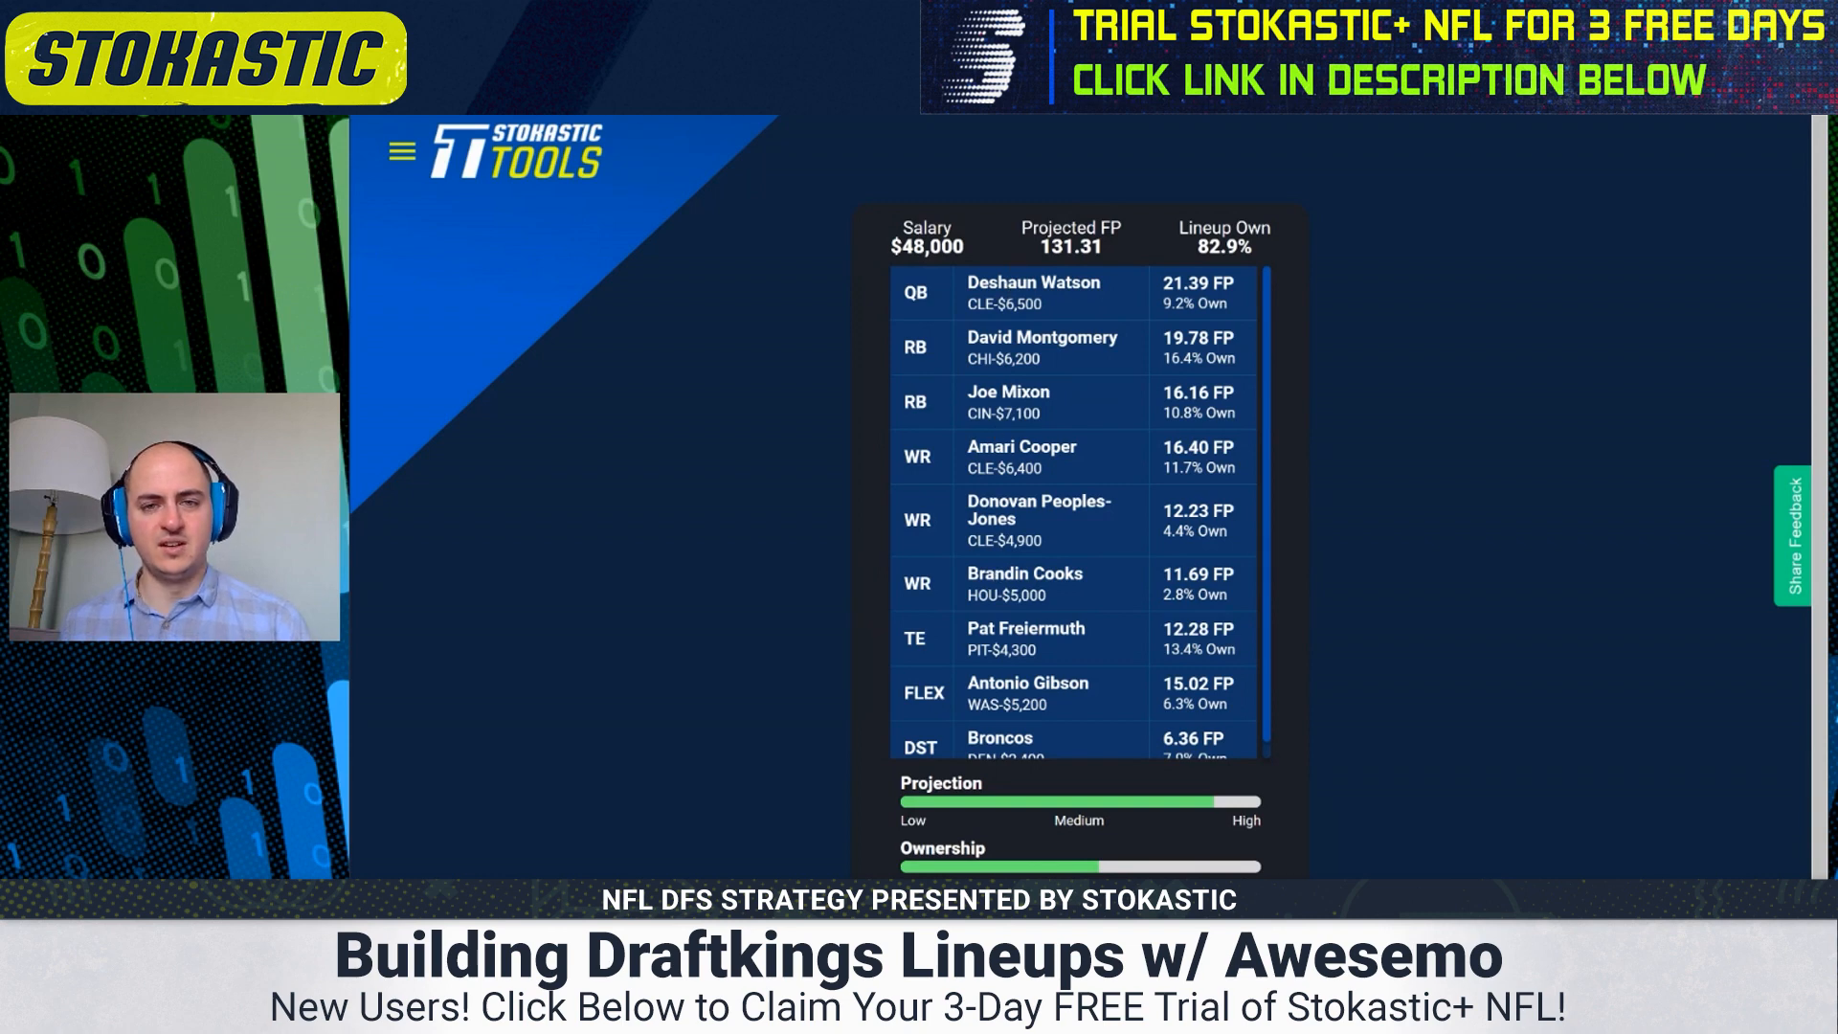
{"action": "key", "text": "Right"}
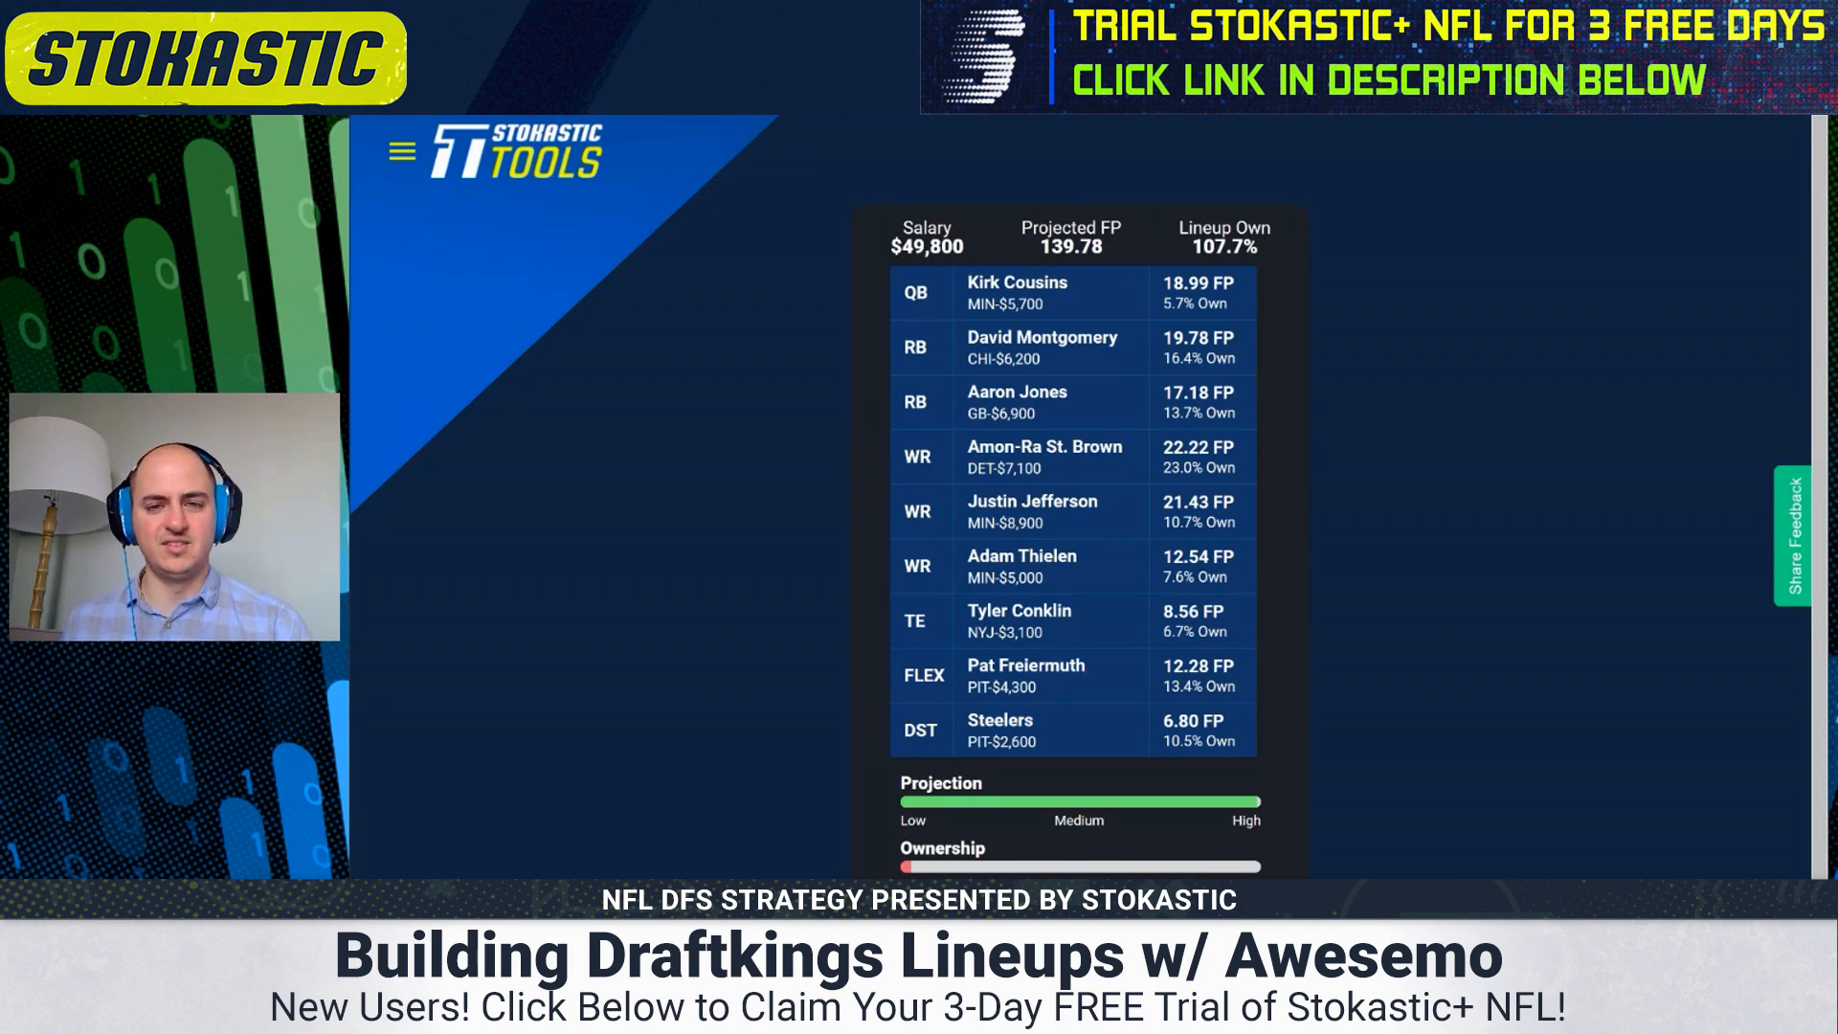
- Discard the Kirk Cousins lineup and keep the Kenny Pickett lineup
{"action": "key", "text": "Right"}
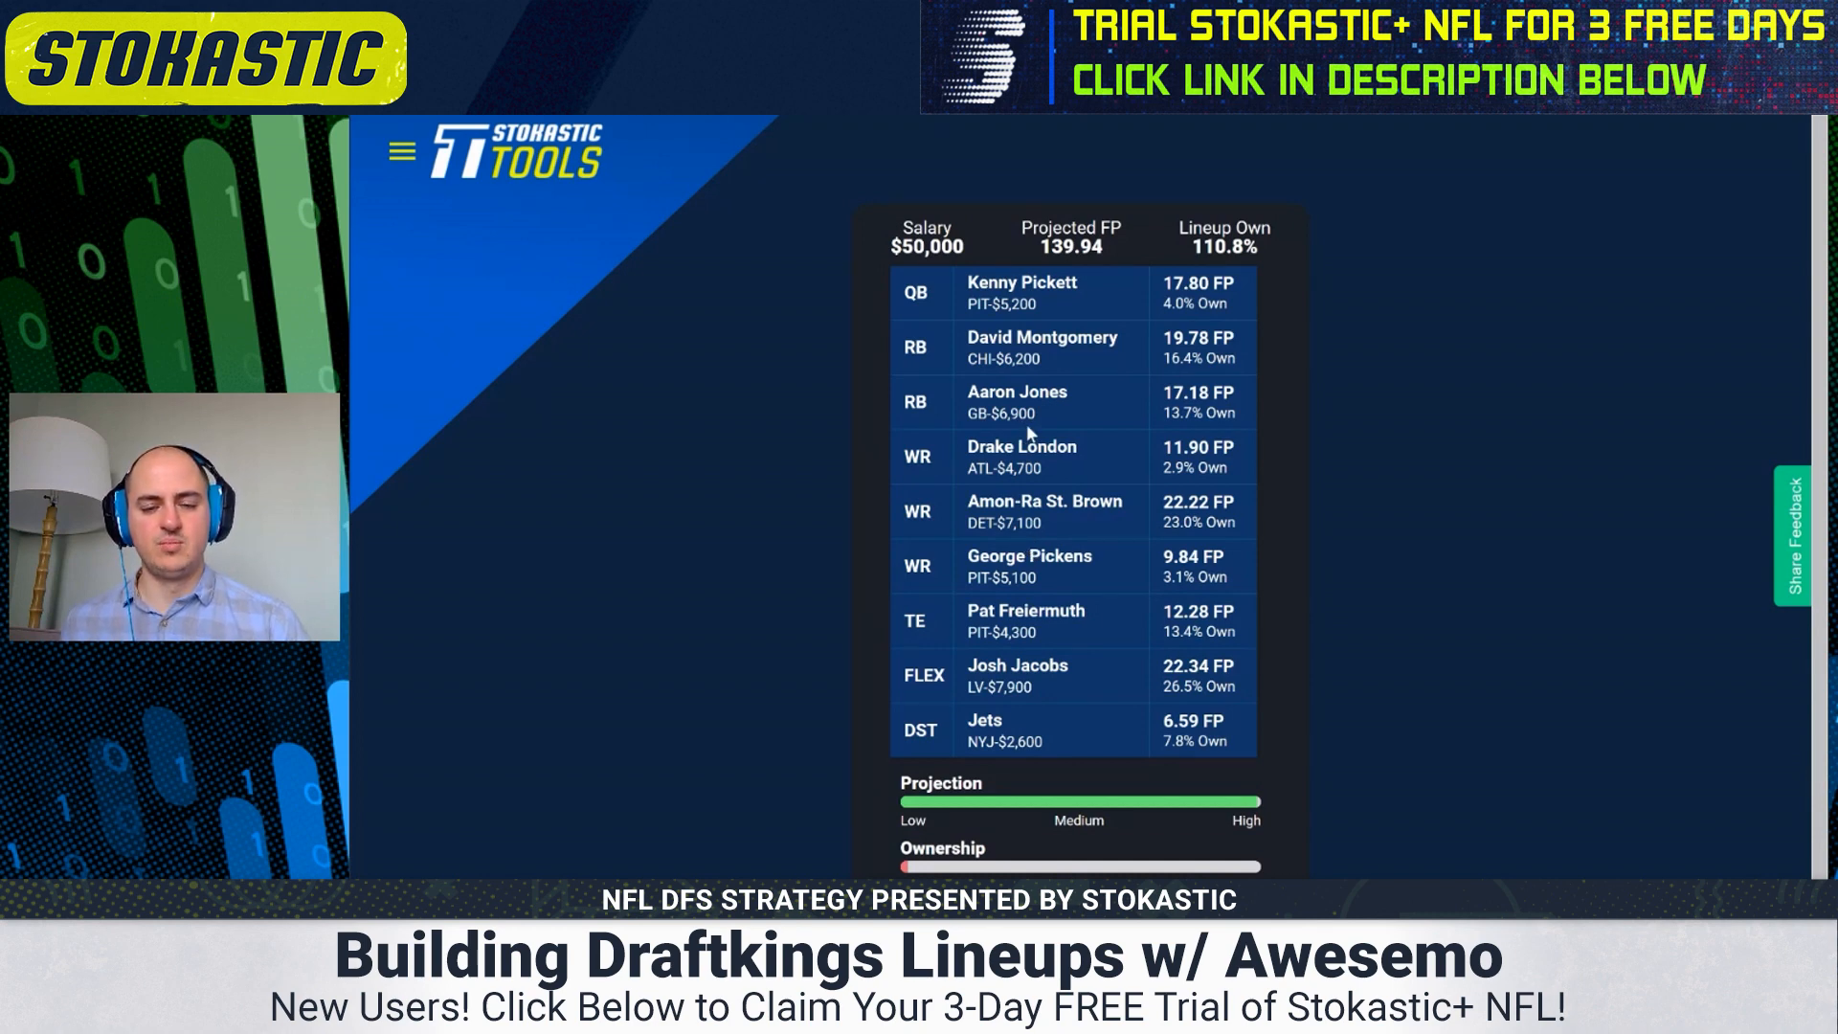
{"action": "scroll", "coordinate": [1030, 433], "scroll_direction": "down", "scroll_amount": 1}
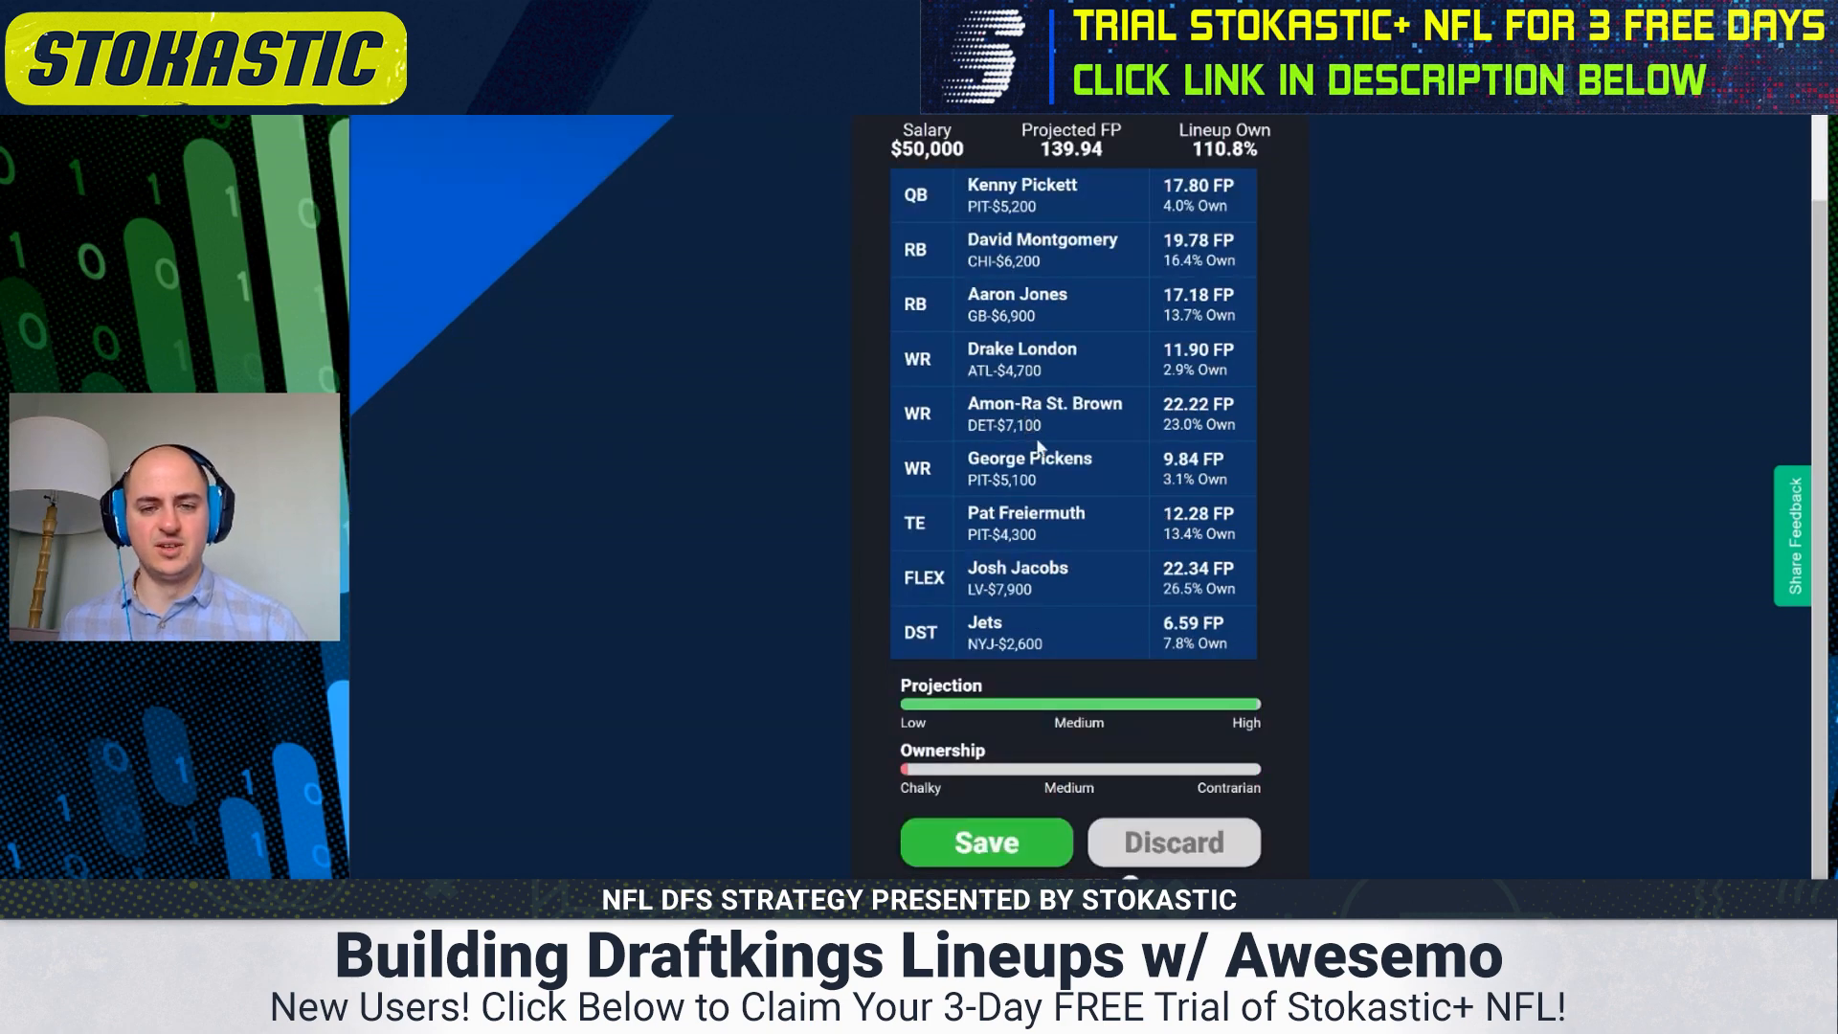
{"action": "scroll", "coordinate": [1053, 511], "scroll_direction": "up", "scroll_amount": 1}
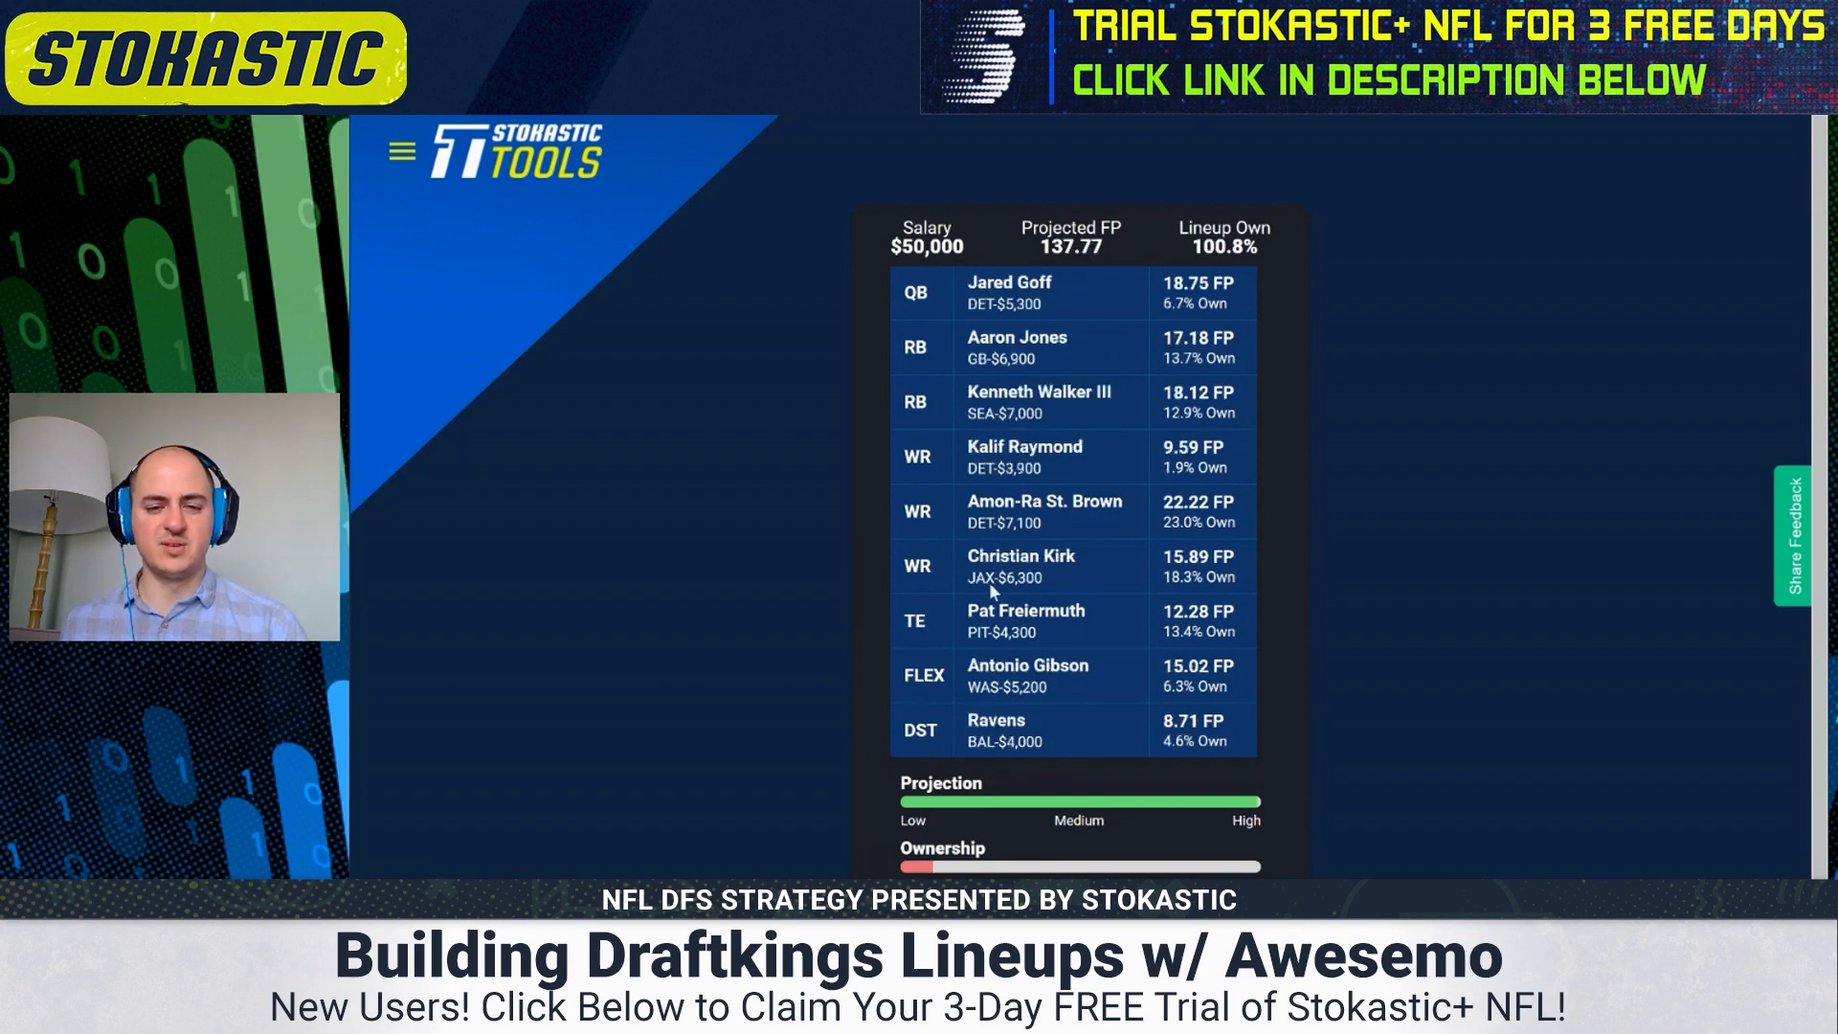
{"action": "scroll", "coordinate": [919, 777], "scroll_direction": "down", "scroll_amount": 1}
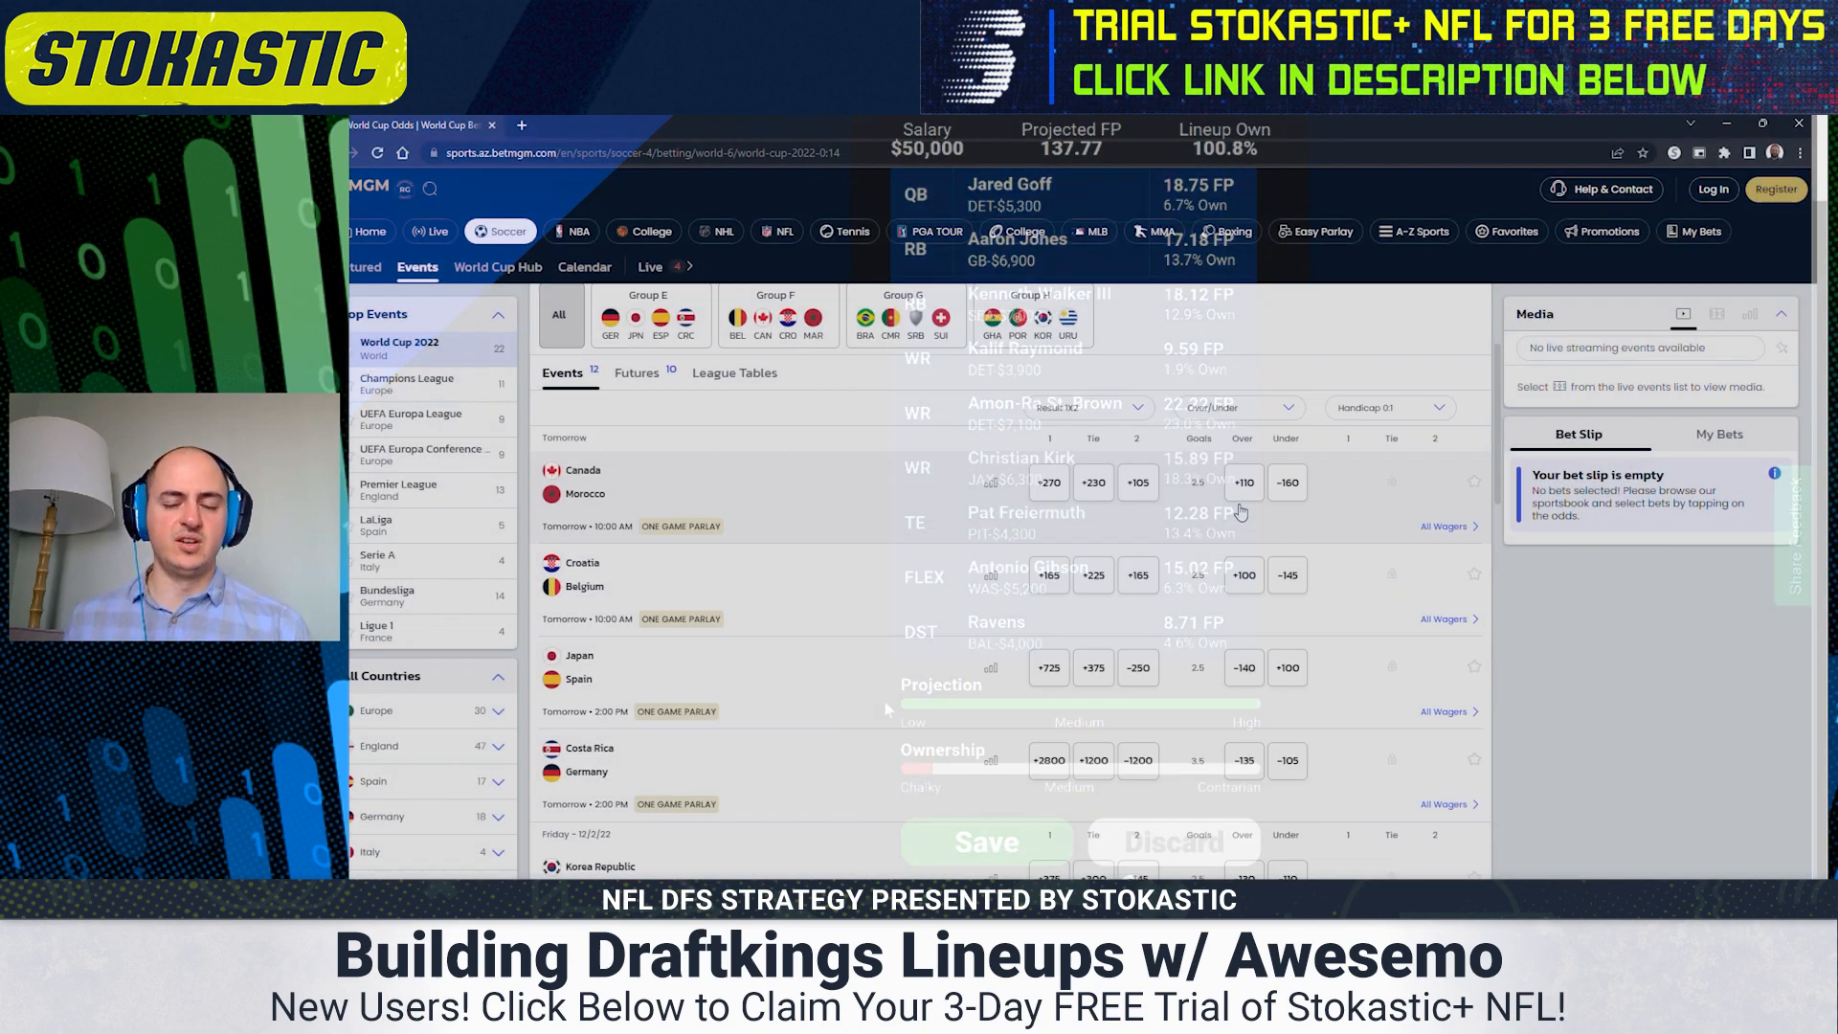
- On the BetMGM World Cup 2022 page, add Portugal to beat Korea Republic to the bet slip with a $10 stake
{"action": "scroll", "coordinate": [1241, 512], "scroll_direction": "down", "scroll_amount": 2}
{"action": "scroll", "coordinate": [1241, 513], "scroll_direction": "down", "scroll_amount": 1}
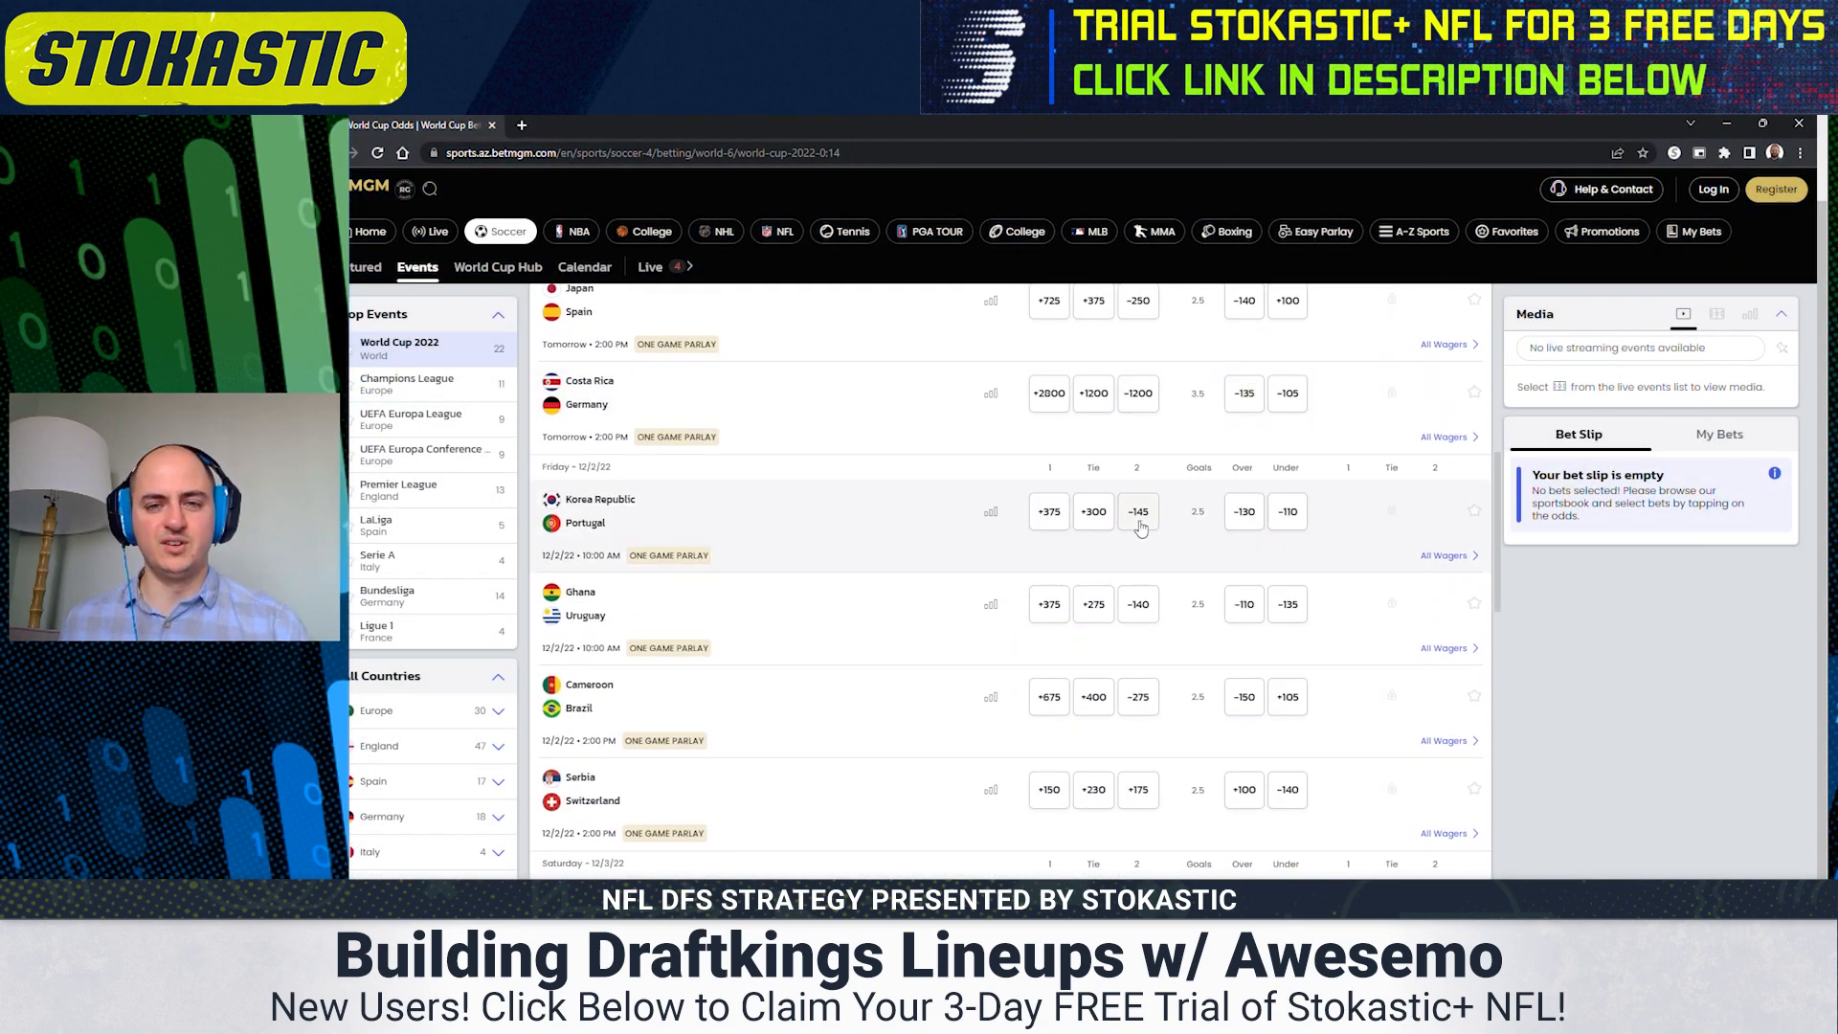
{"action": "left_click", "coordinate": [1142, 526]}
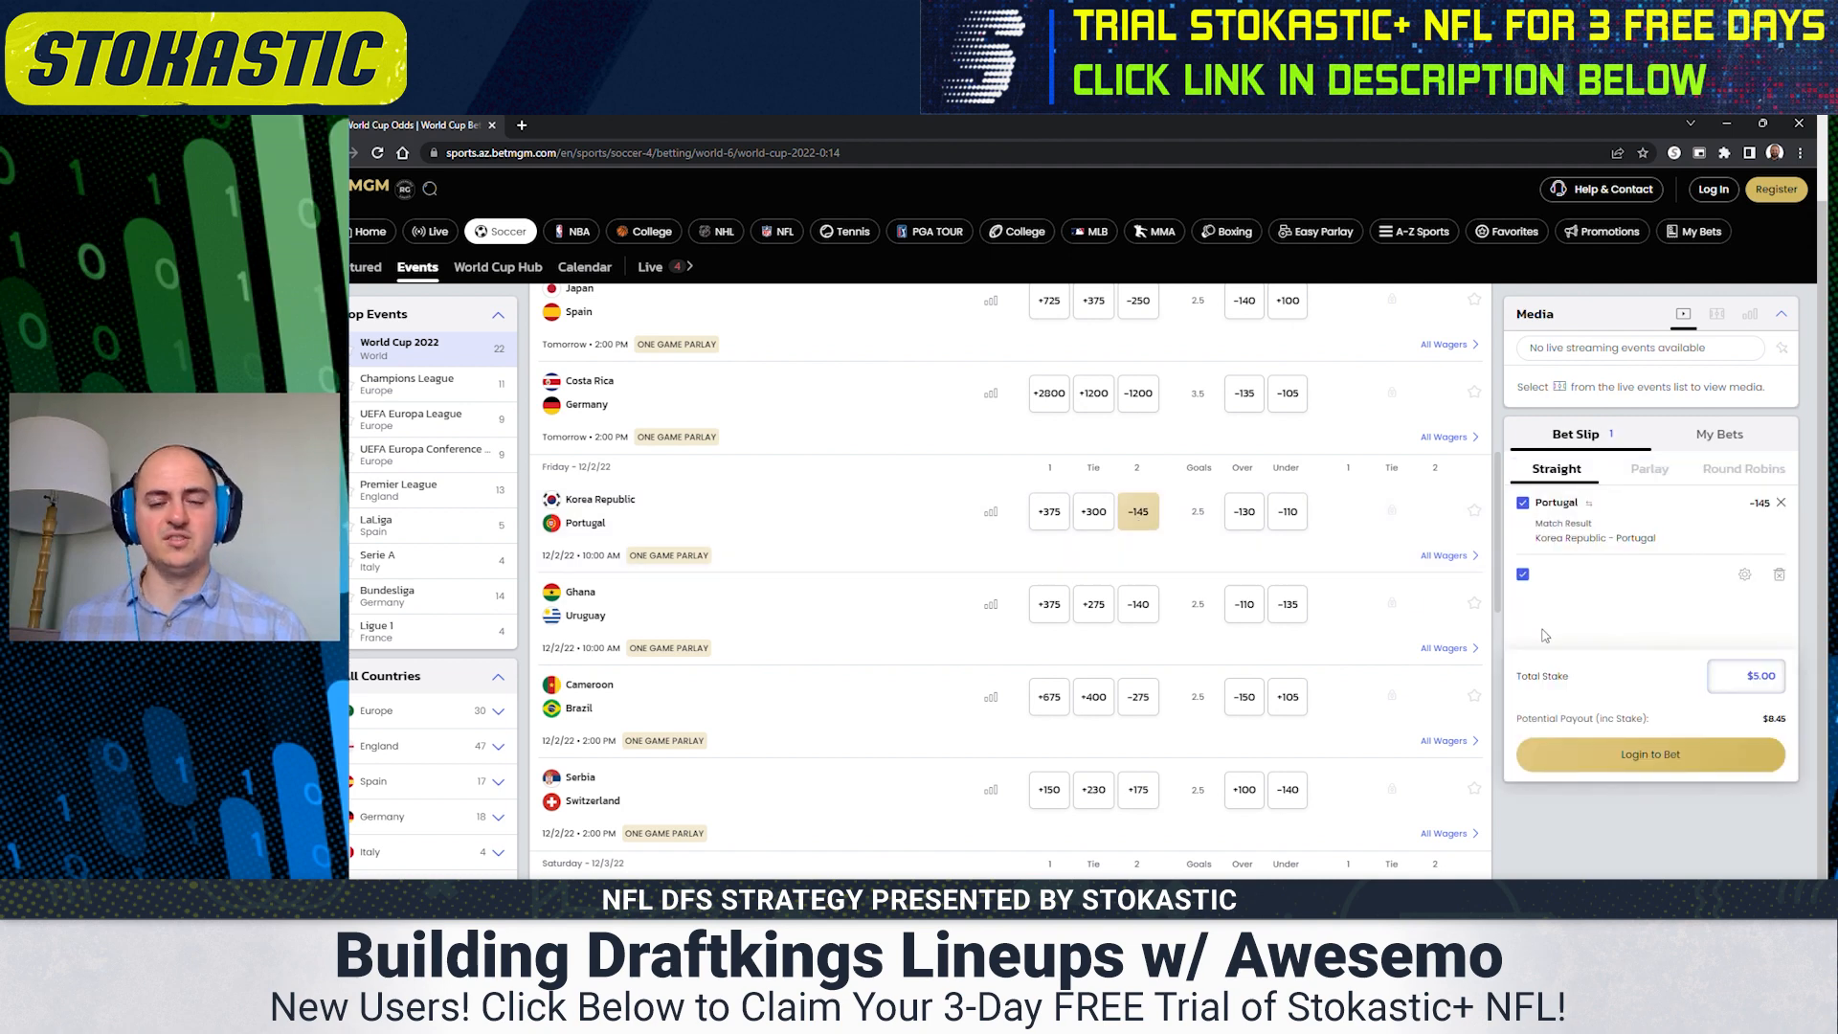
{"action": "left_click", "coordinate": [1742, 680]}
{"action": "type", "text": "10"}
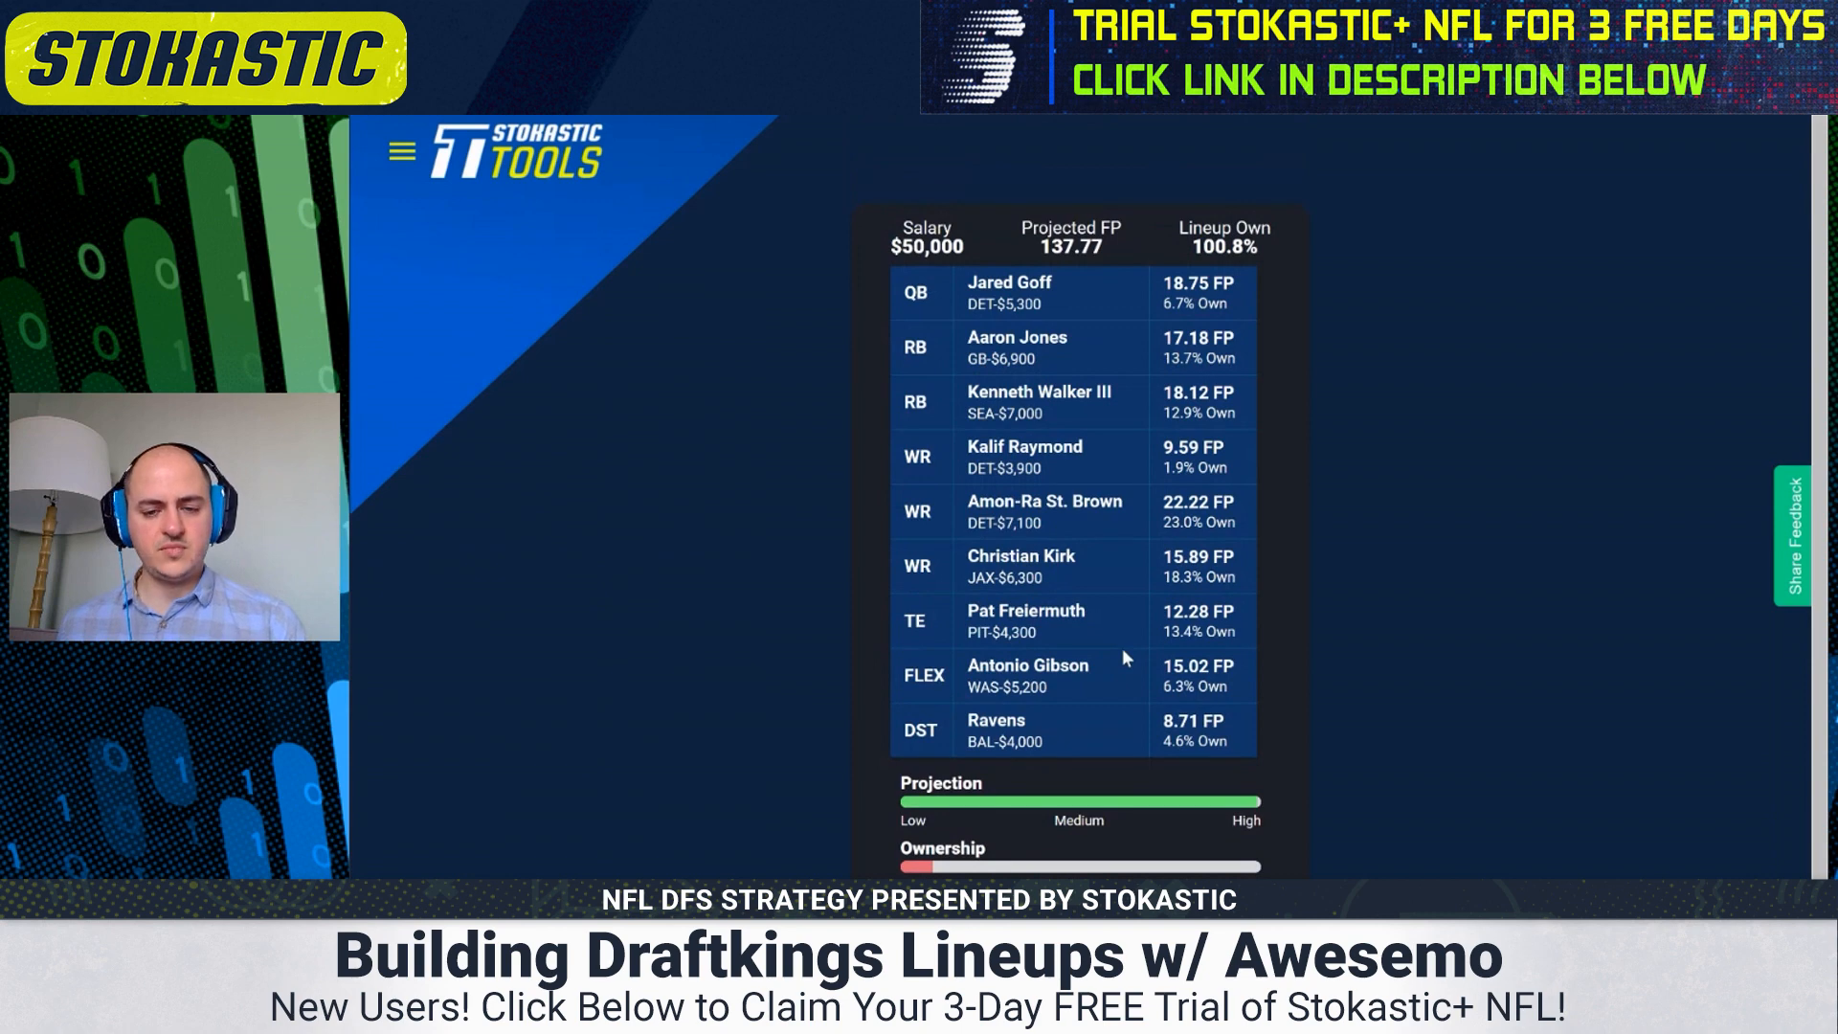
- In the lineup generator, discard the Jared Goff, Trevor Lawrence and Kyle Allen lineups
{"action": "left_click", "coordinate": [1176, 846]}
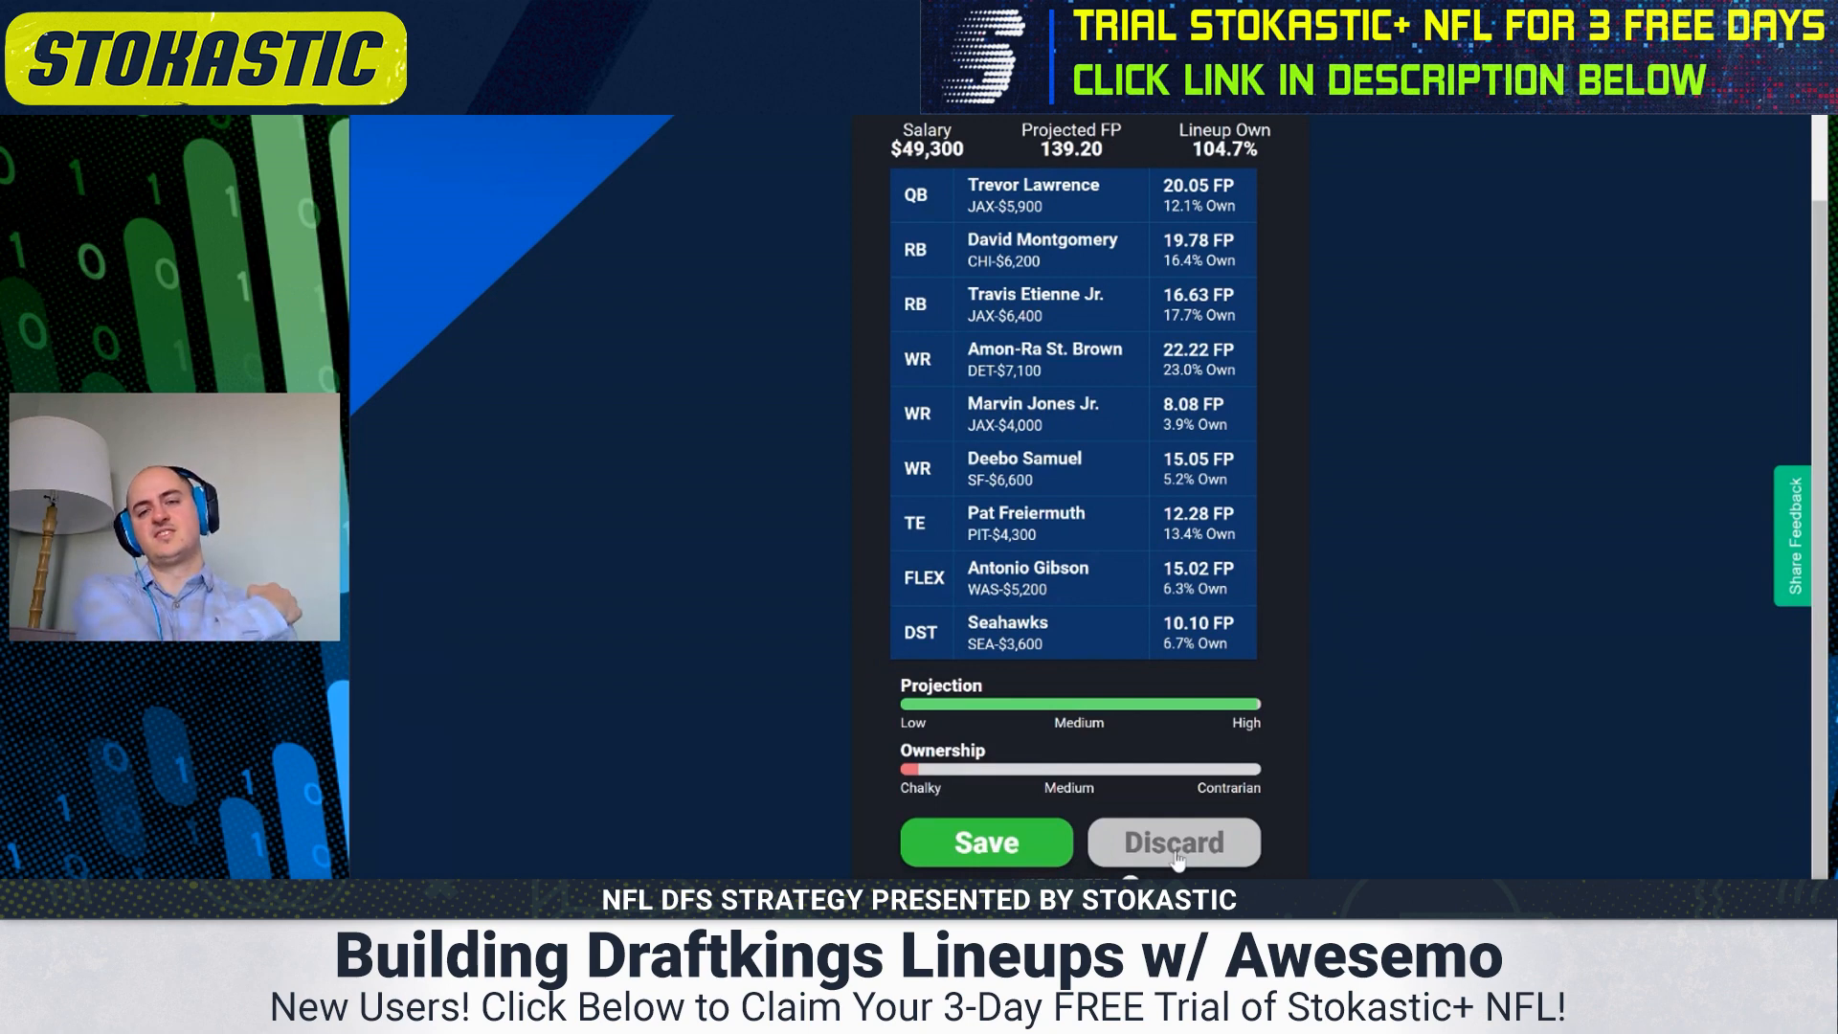
{"action": "left_click", "coordinate": [1178, 857]}
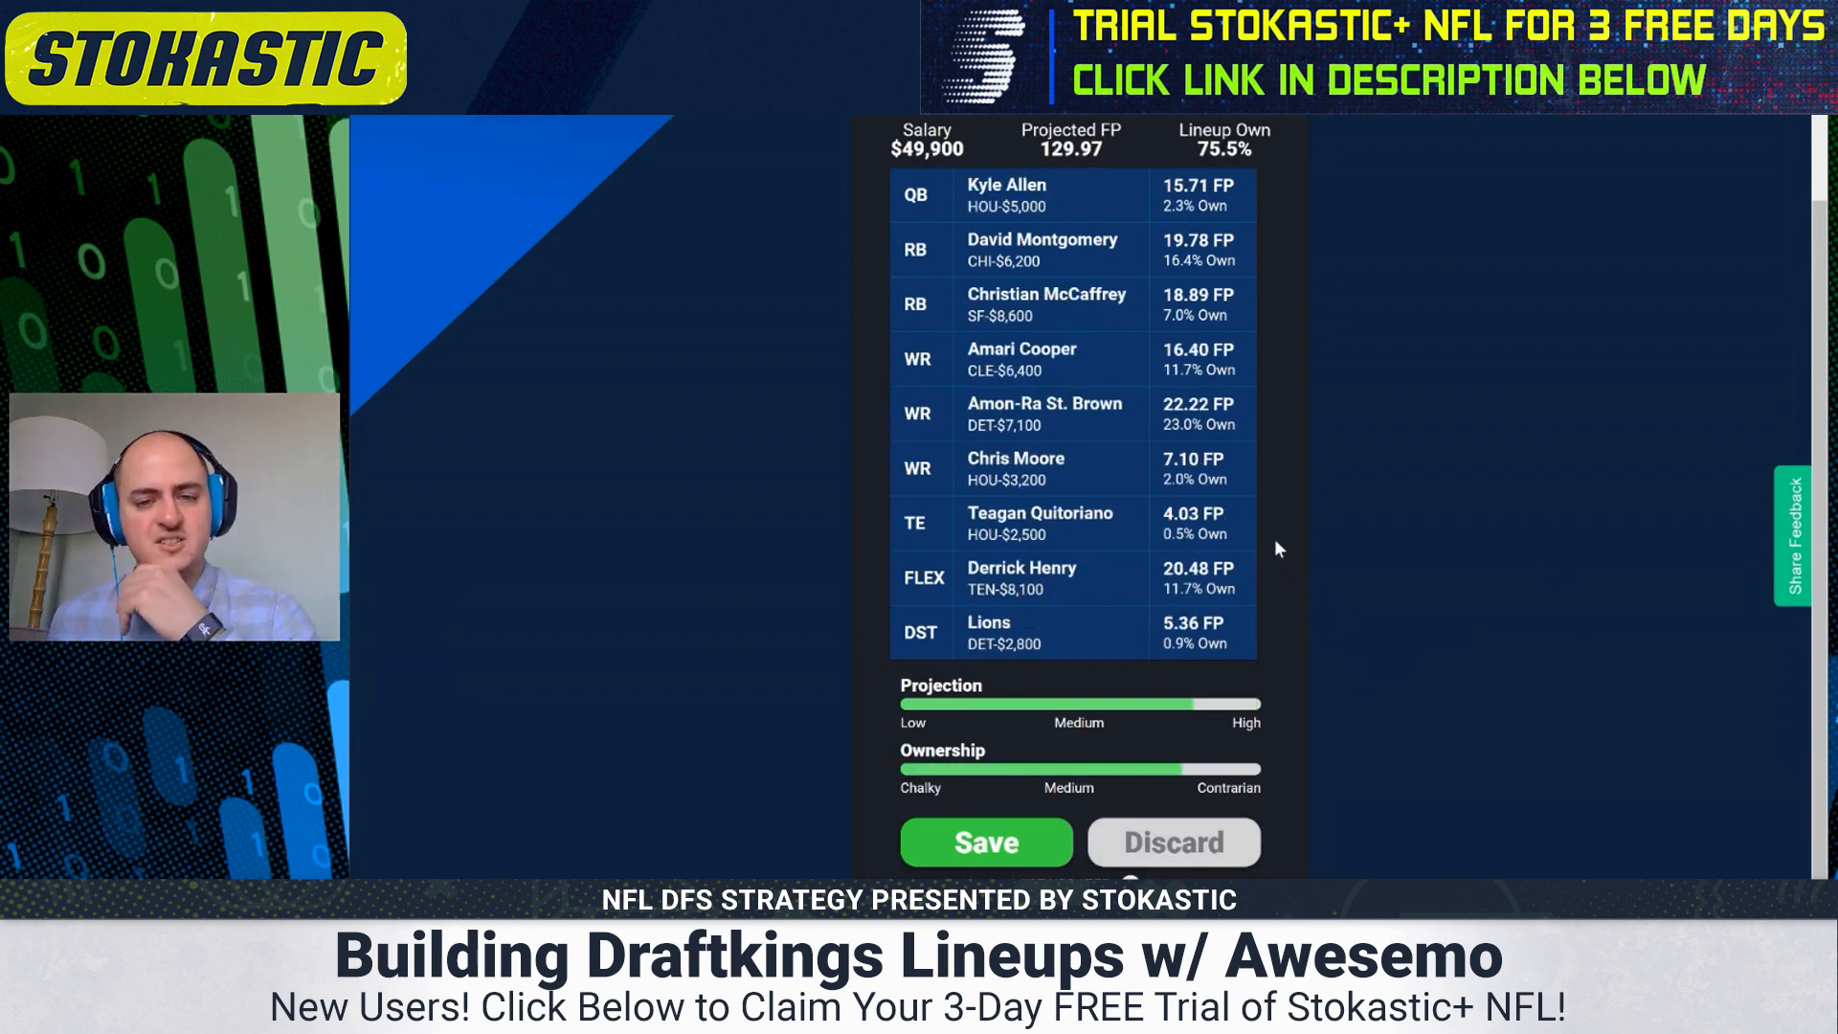
{"action": "scroll", "coordinate": [1122, 526], "scroll_direction": "up", "scroll_amount": 1}
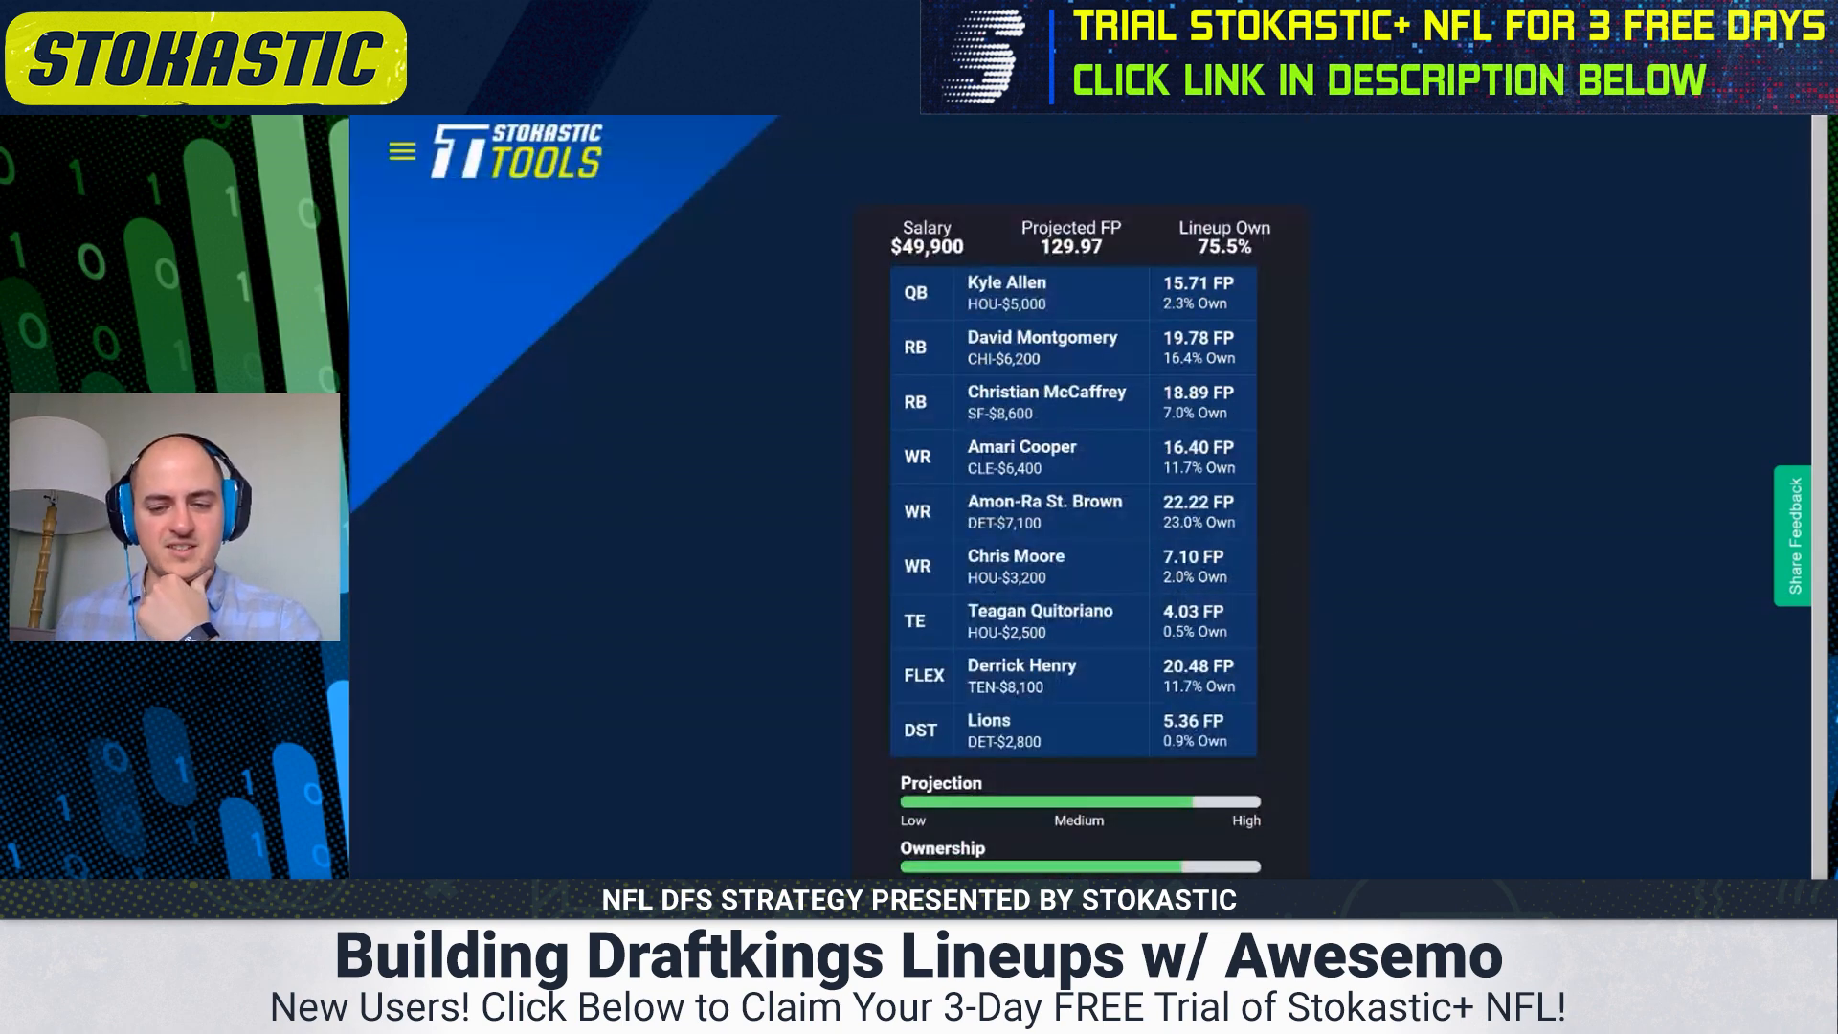
{"action": "left_click", "coordinate": [1177, 952]}
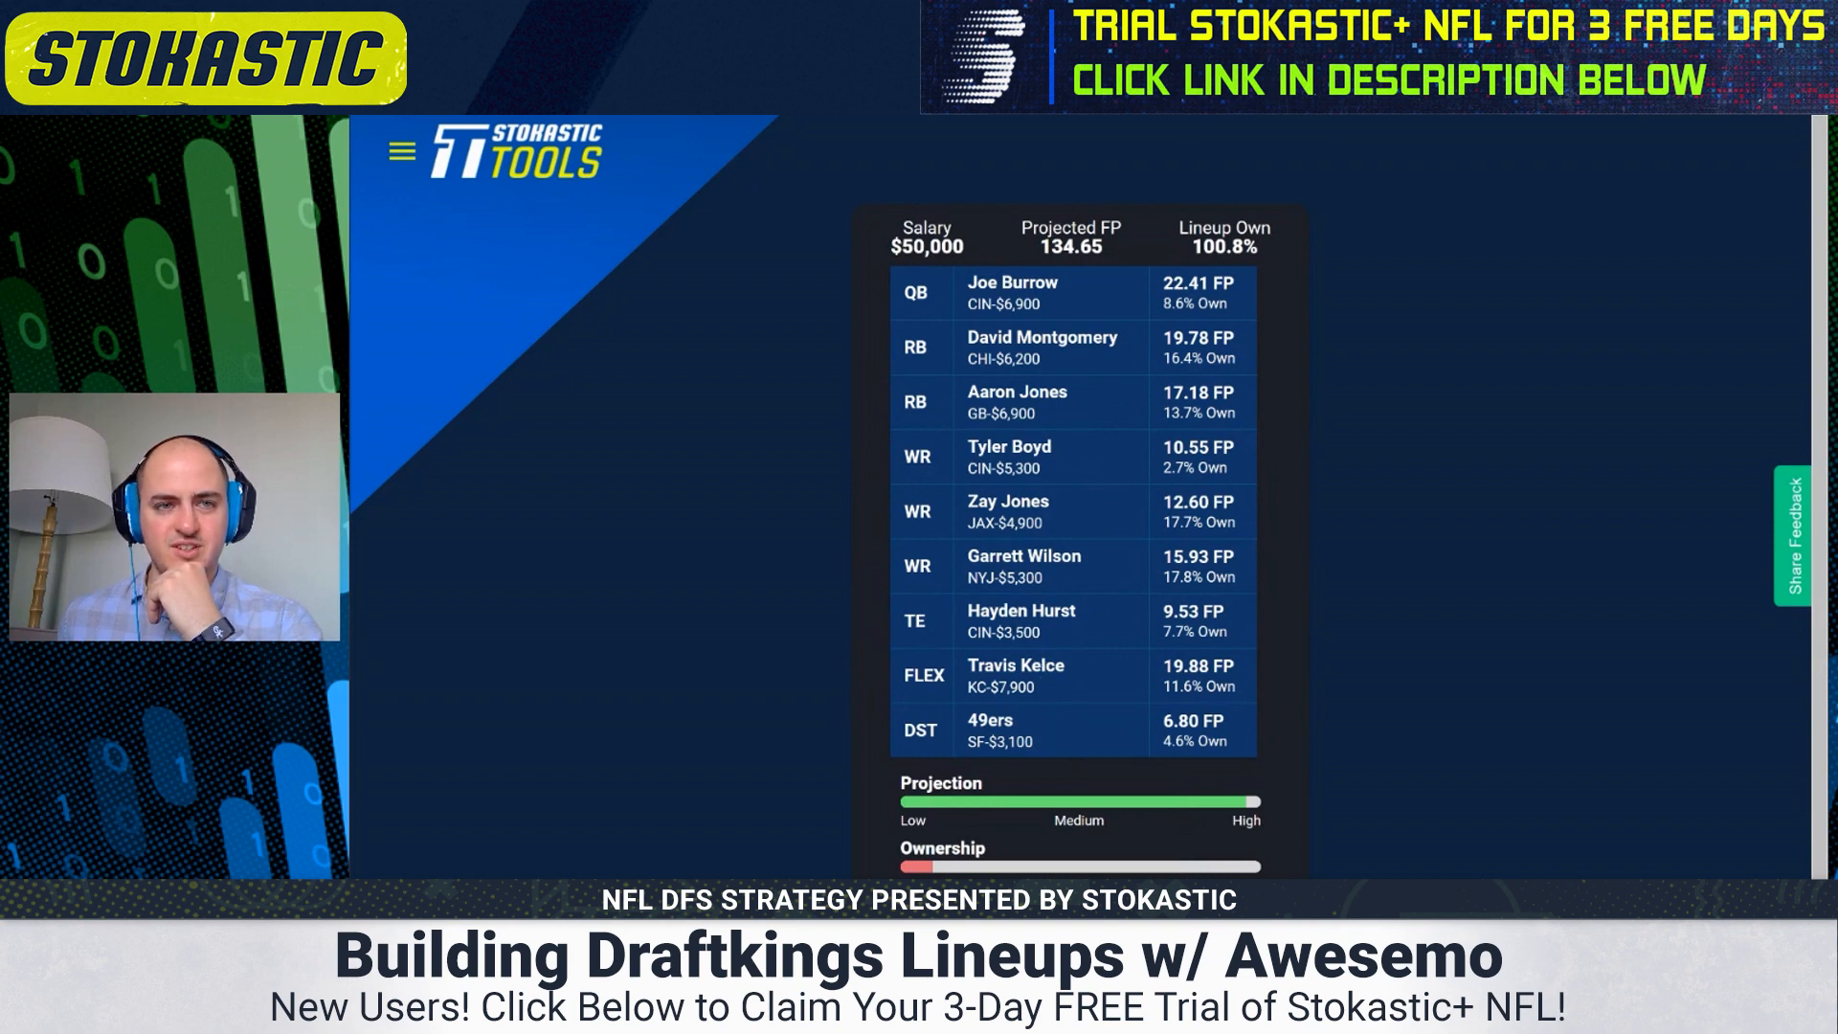
- Check the DraftKings ratings in Stokastic's Top NFL DFS Stacks, and save the generated Joe Burrow lineup
{"action": "key", "text": "ctrl+Tab"}
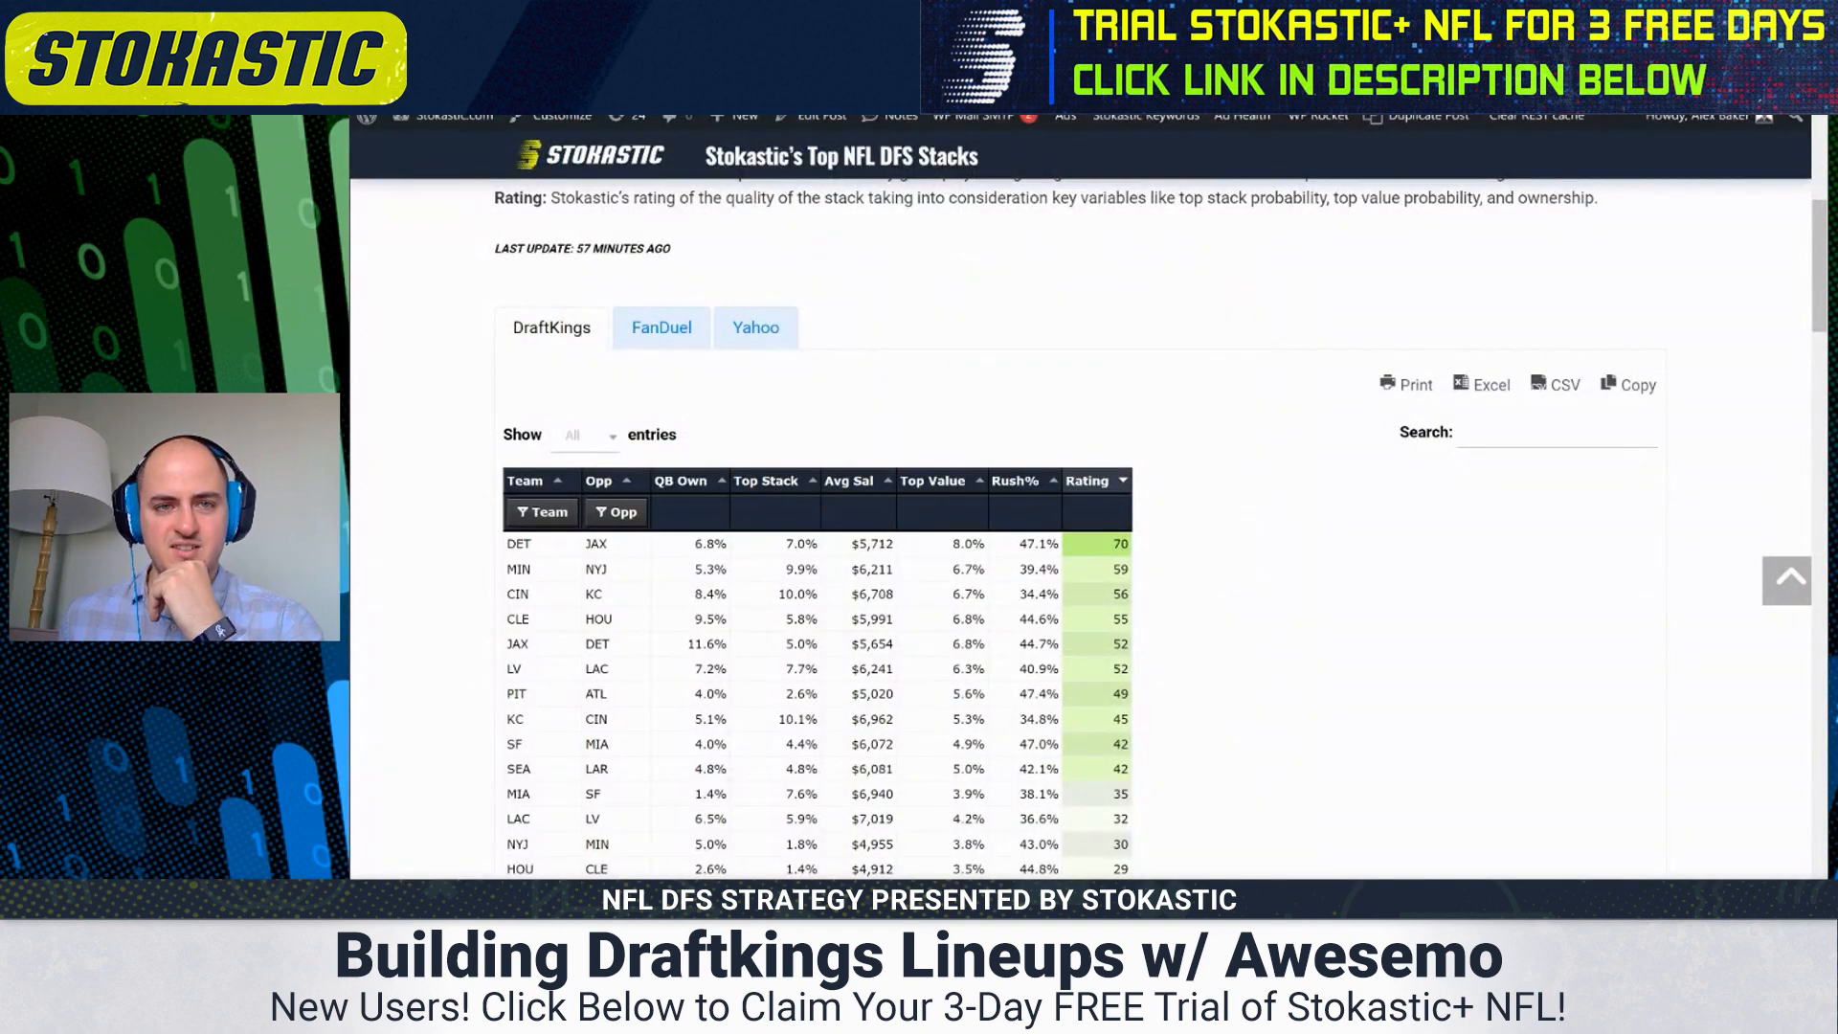
{"action": "key", "text": "ctrl+Tab"}
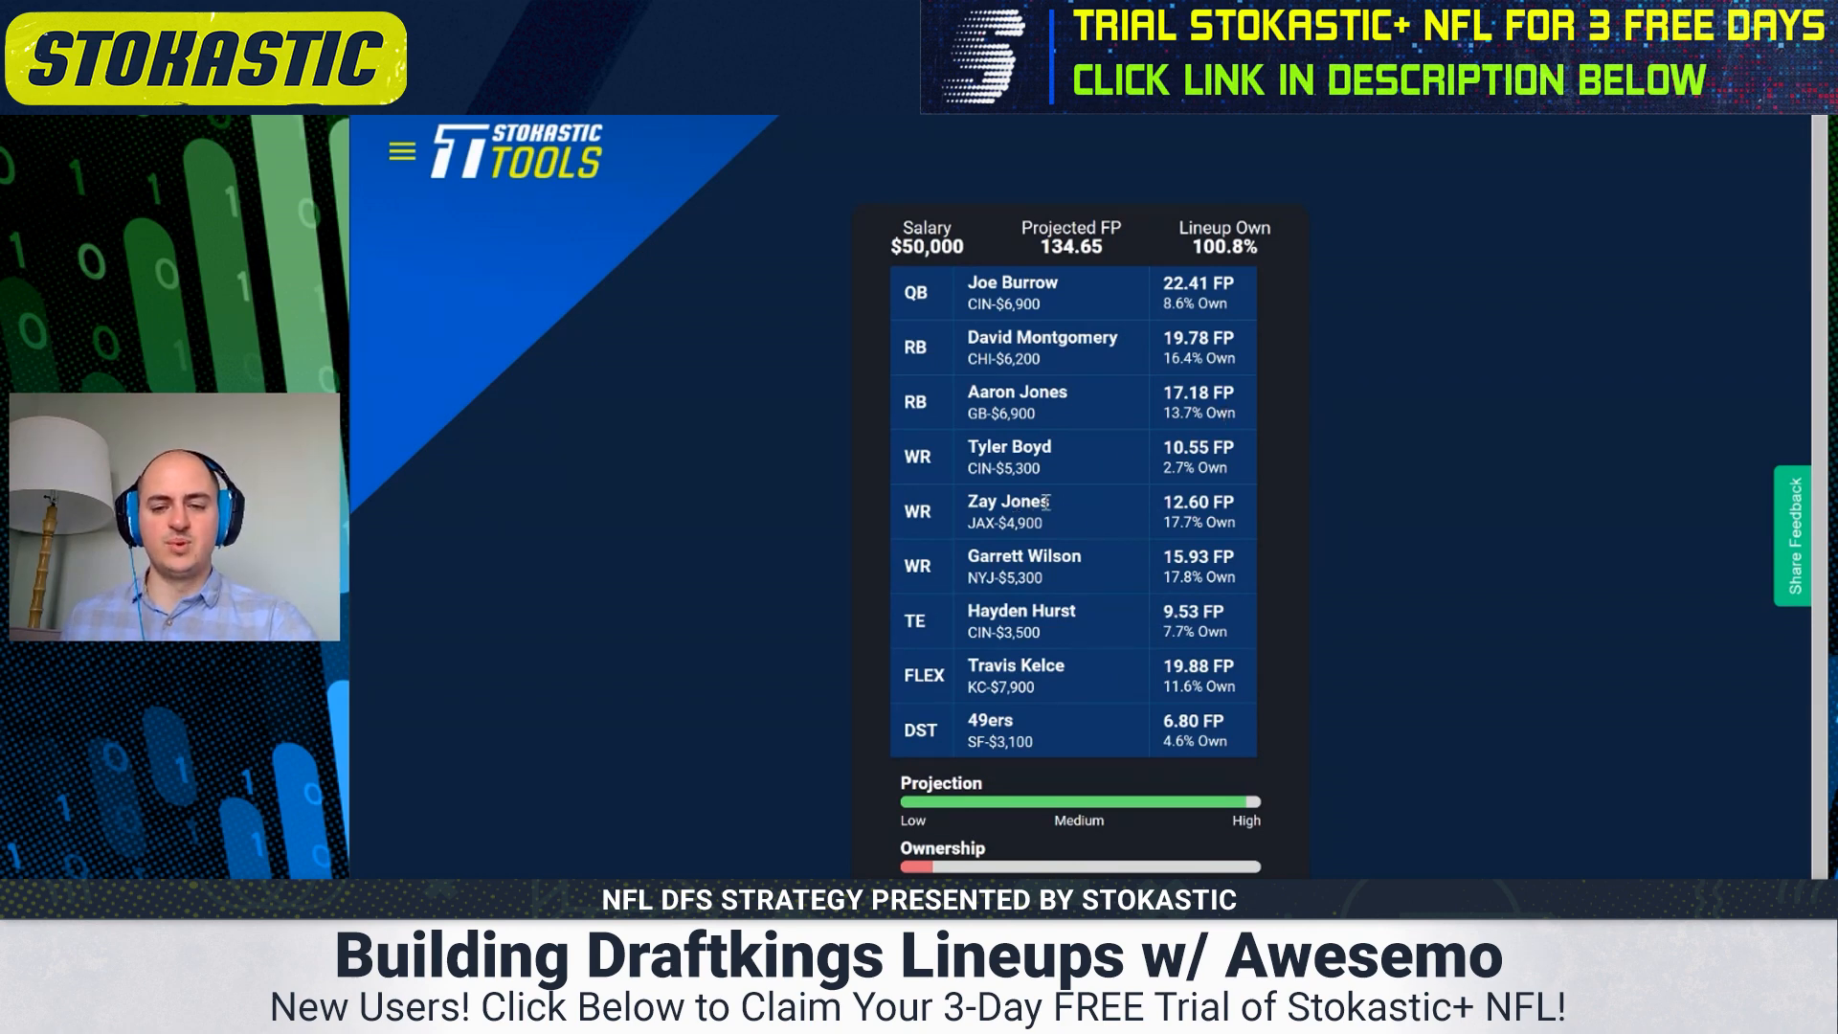
{"action": "scroll", "coordinate": [1079, 604], "scroll_direction": "down", "scroll_amount": 1}
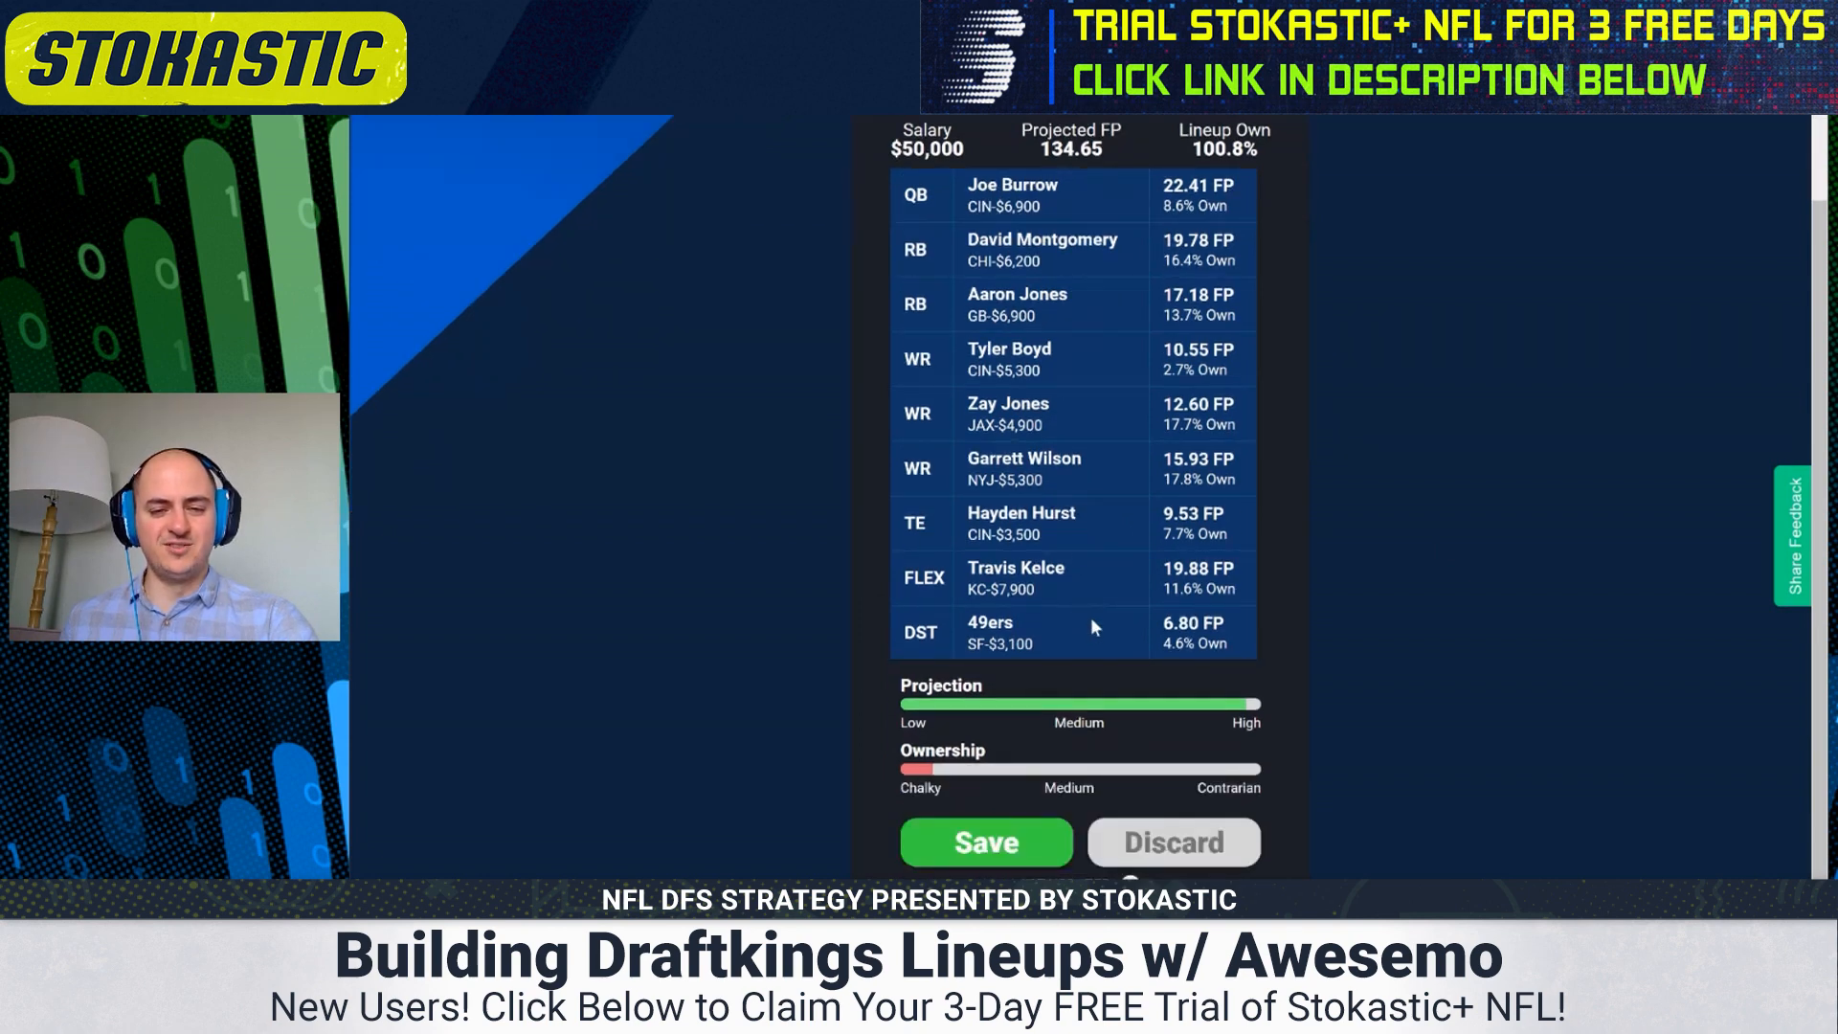
{"action": "scroll", "coordinate": [1094, 627], "scroll_direction": "up", "scroll_amount": 1}
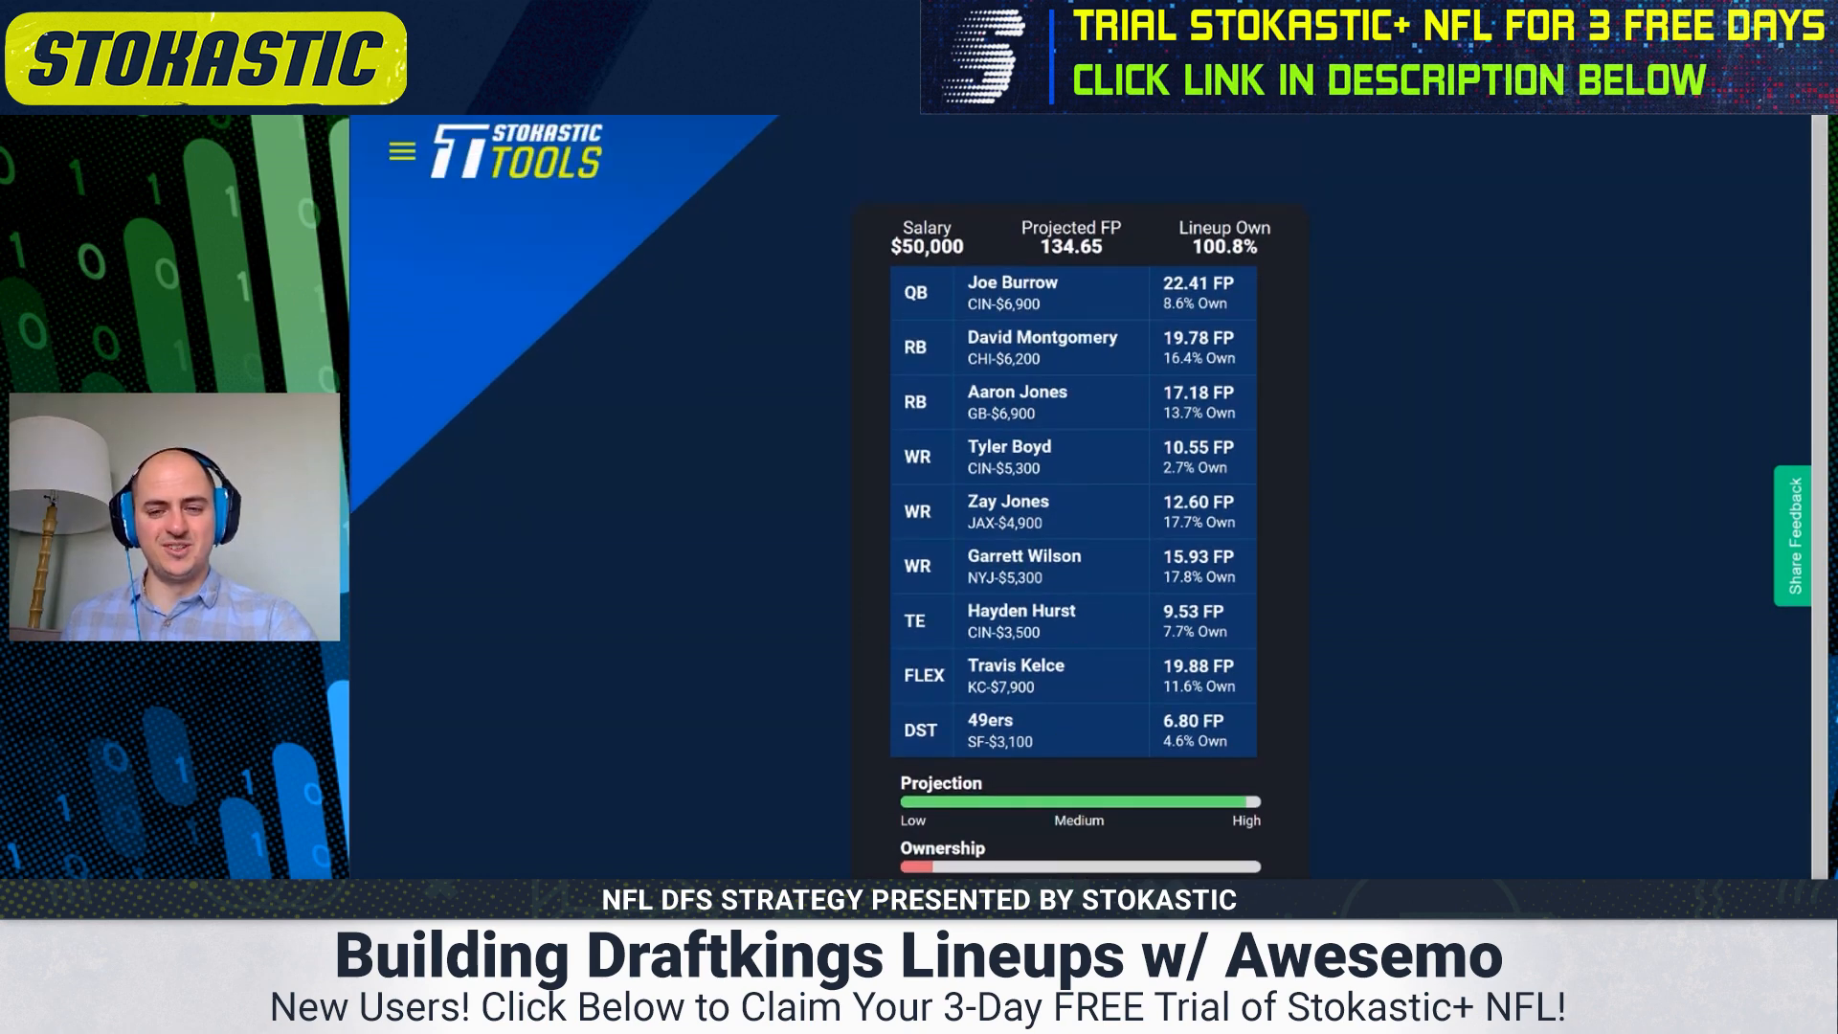
{"action": "key", "text": "Left"}
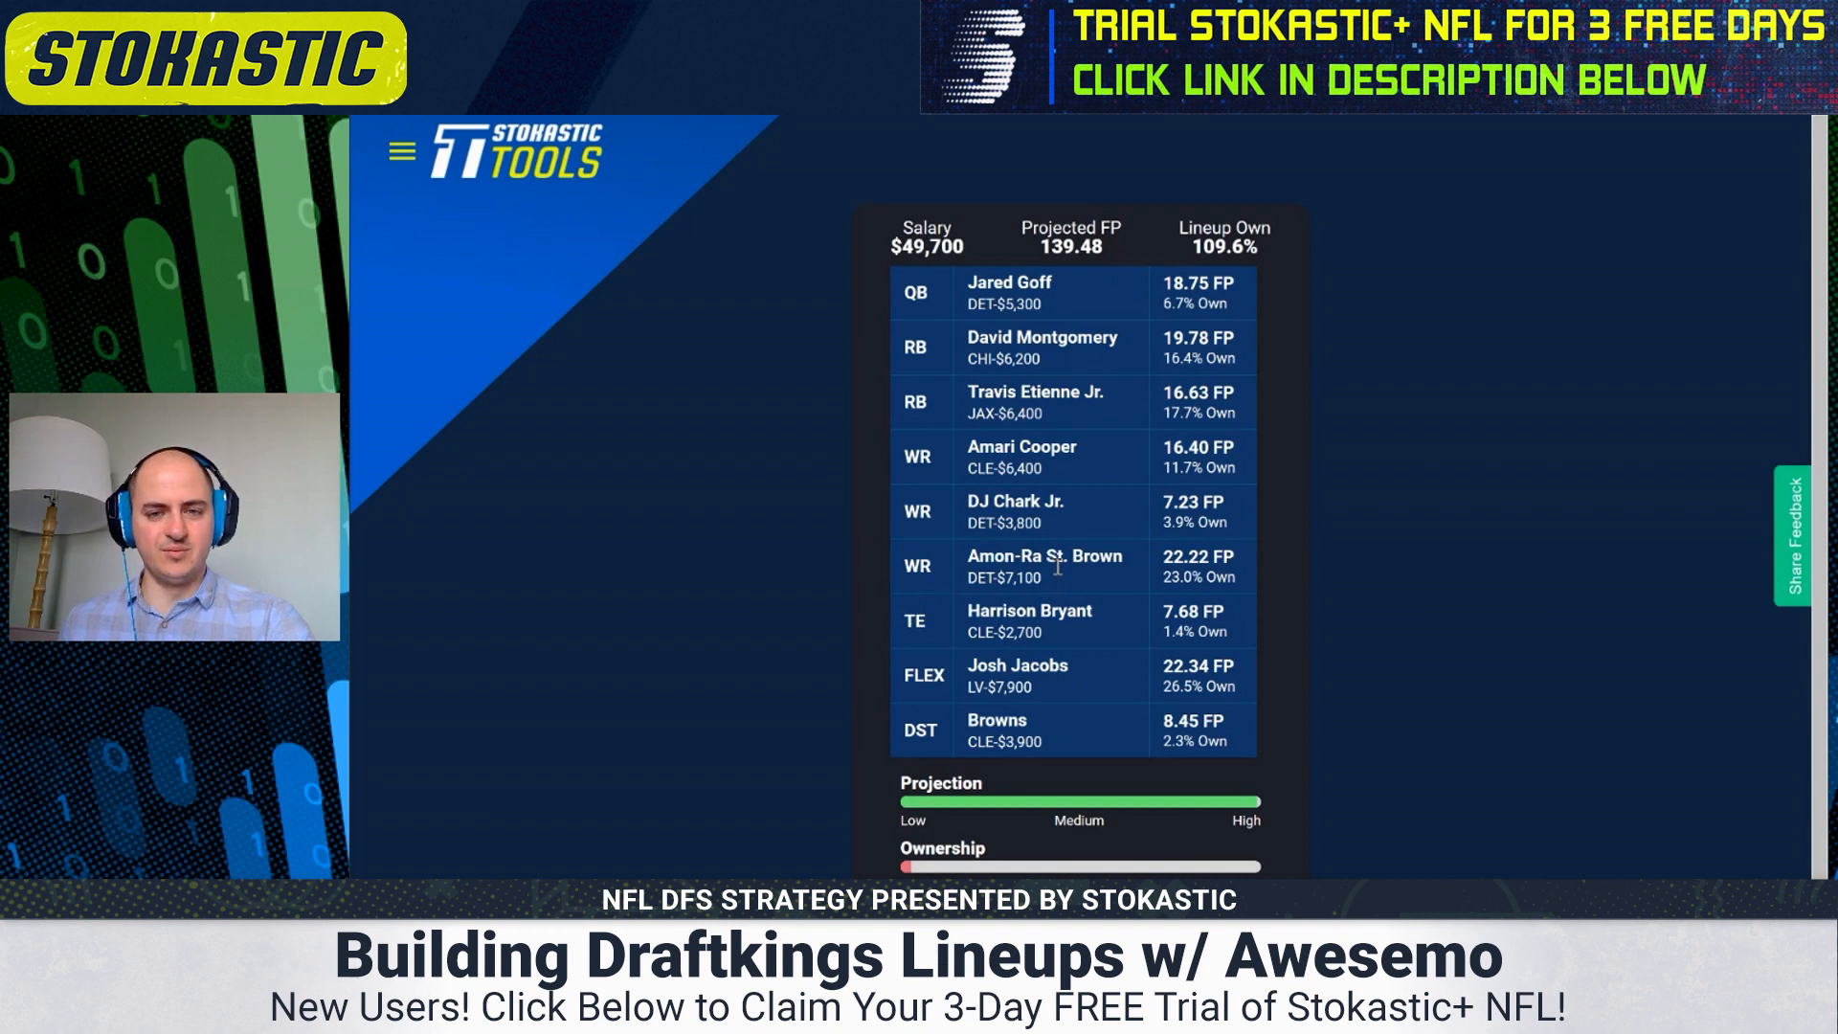
- Discard the Jared Goff and Deshaun Watson lineups, and review the saved lineups and player exposures
{"action": "key", "text": "Left"}
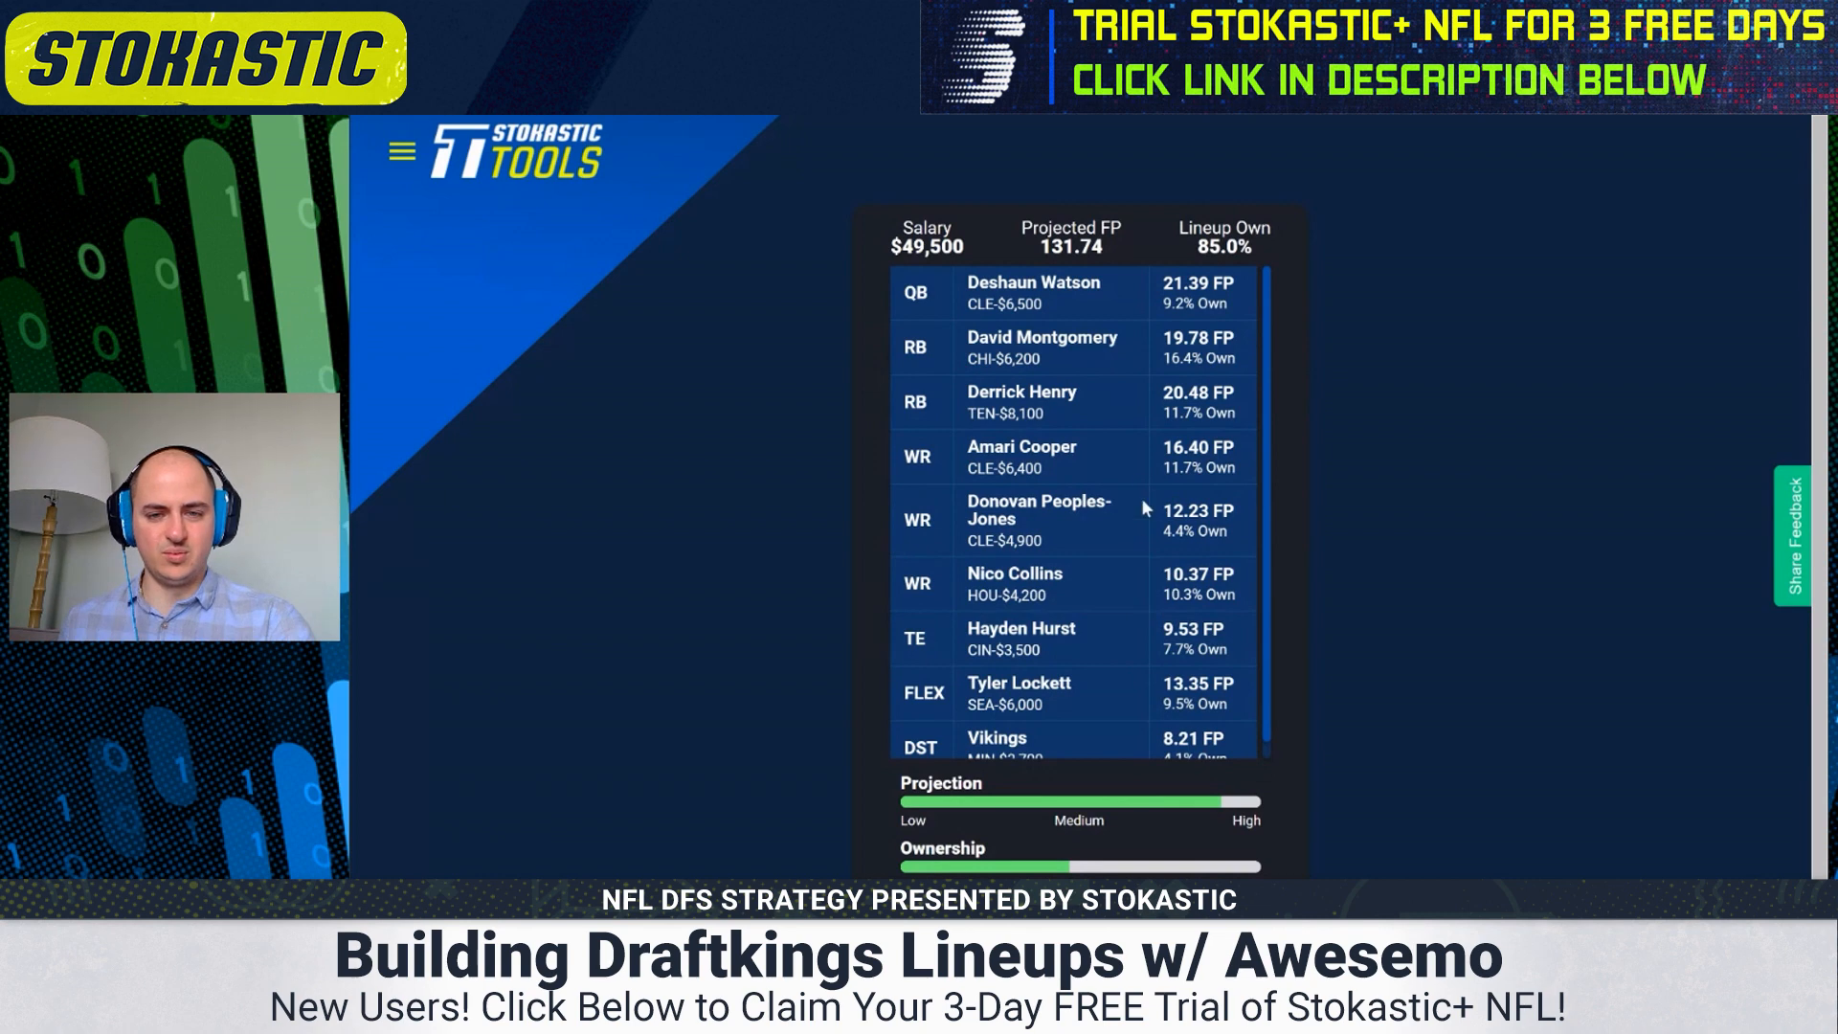
{"action": "scroll", "coordinate": [1127, 536], "scroll_direction": "down", "scroll_amount": 1}
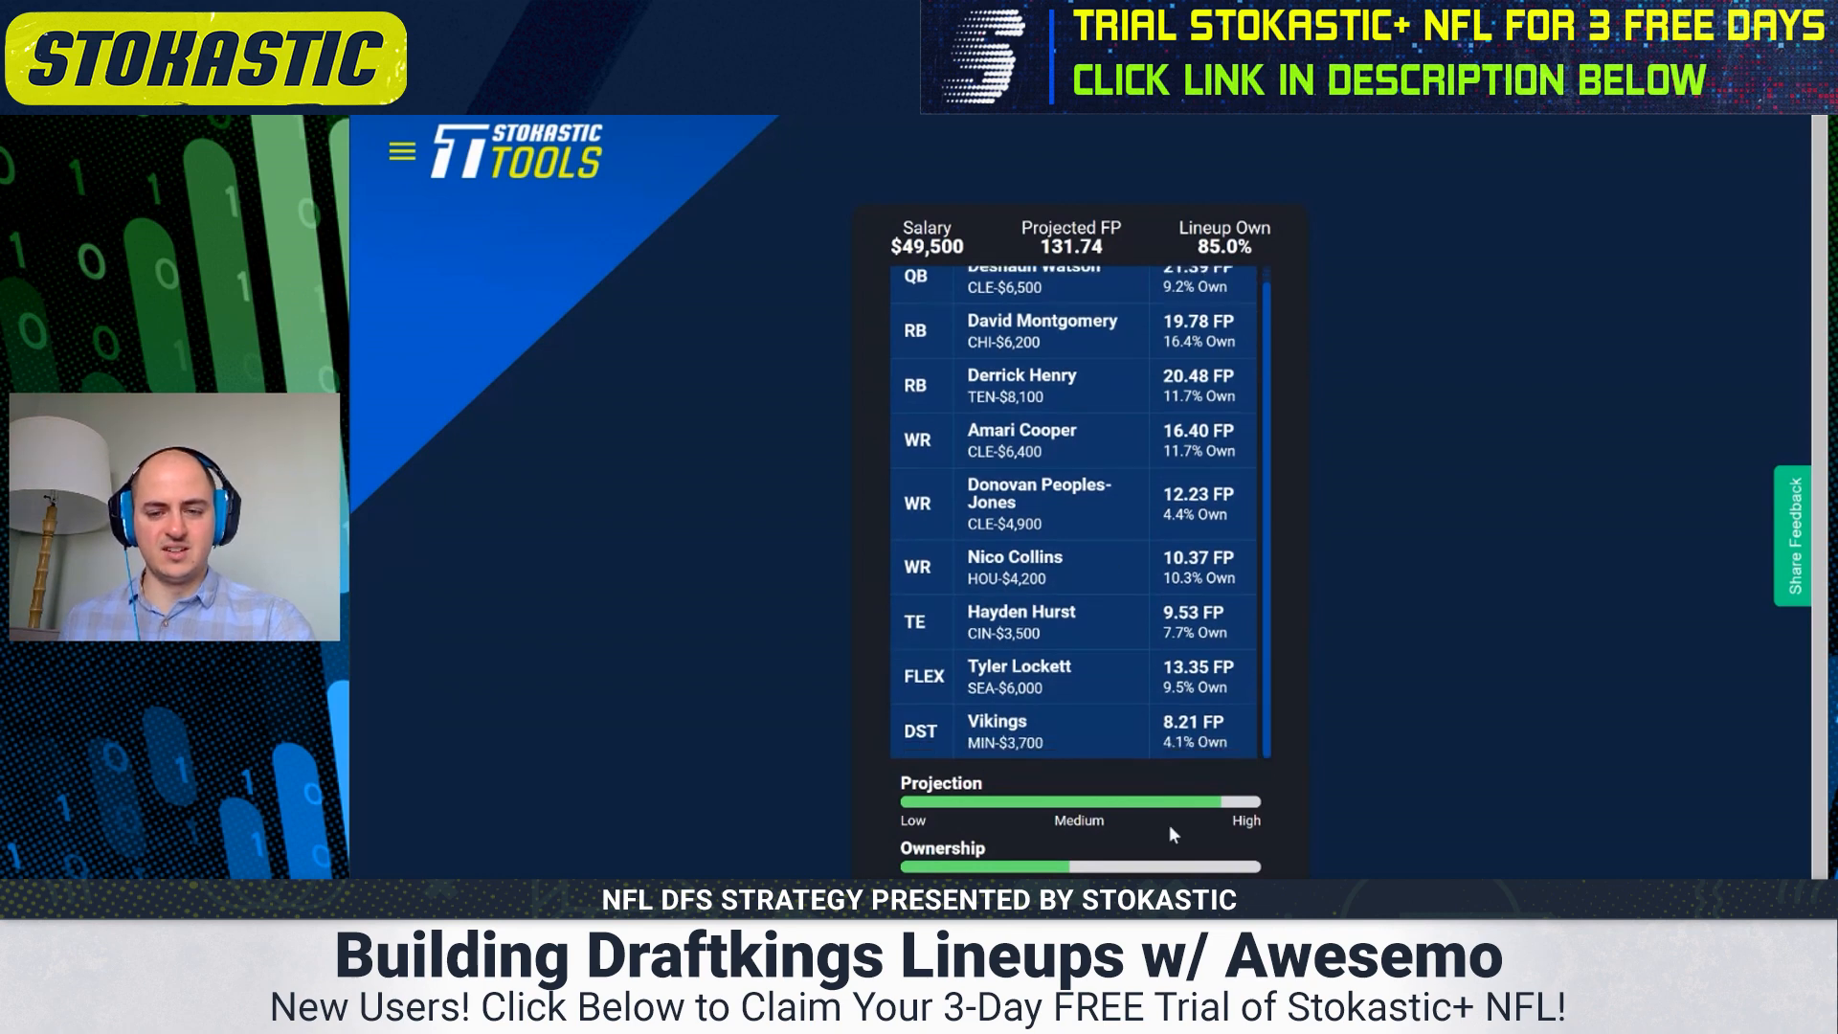
{"action": "key", "text": "Left"}
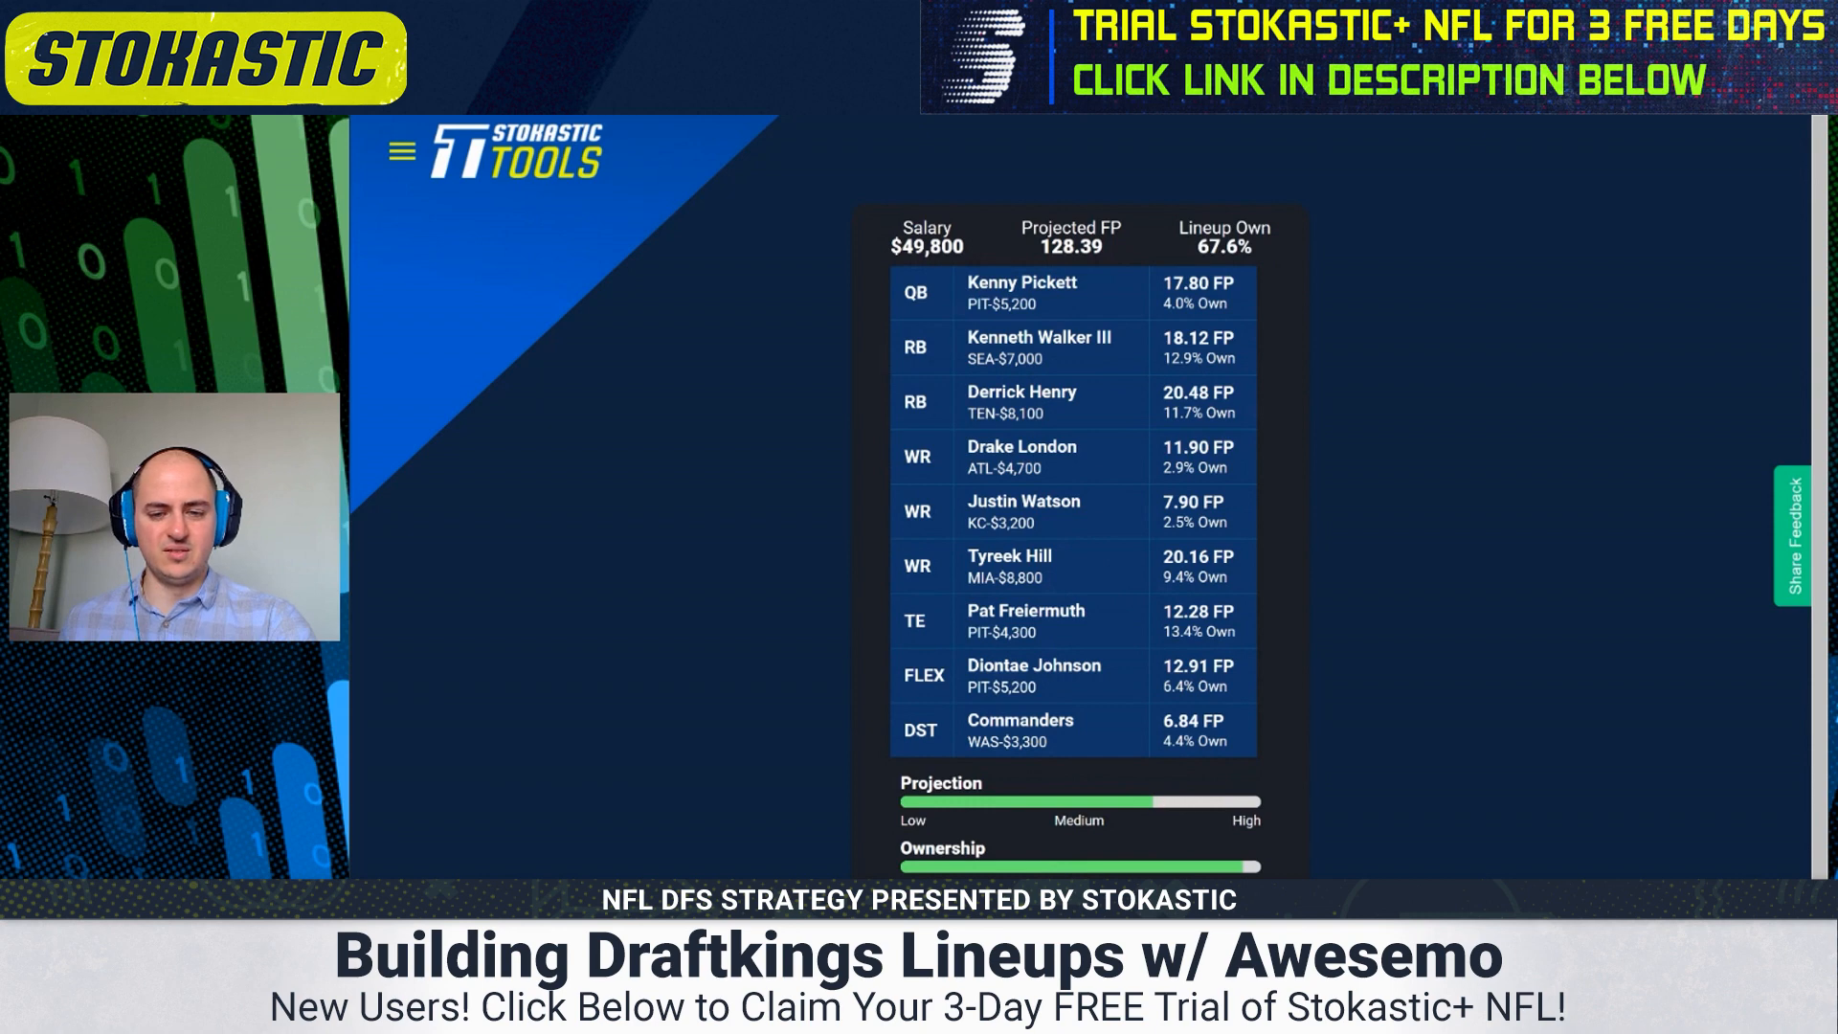
{"action": "scroll", "coordinate": [1079, 497], "scroll_direction": "down", "scroll_amount": 1}
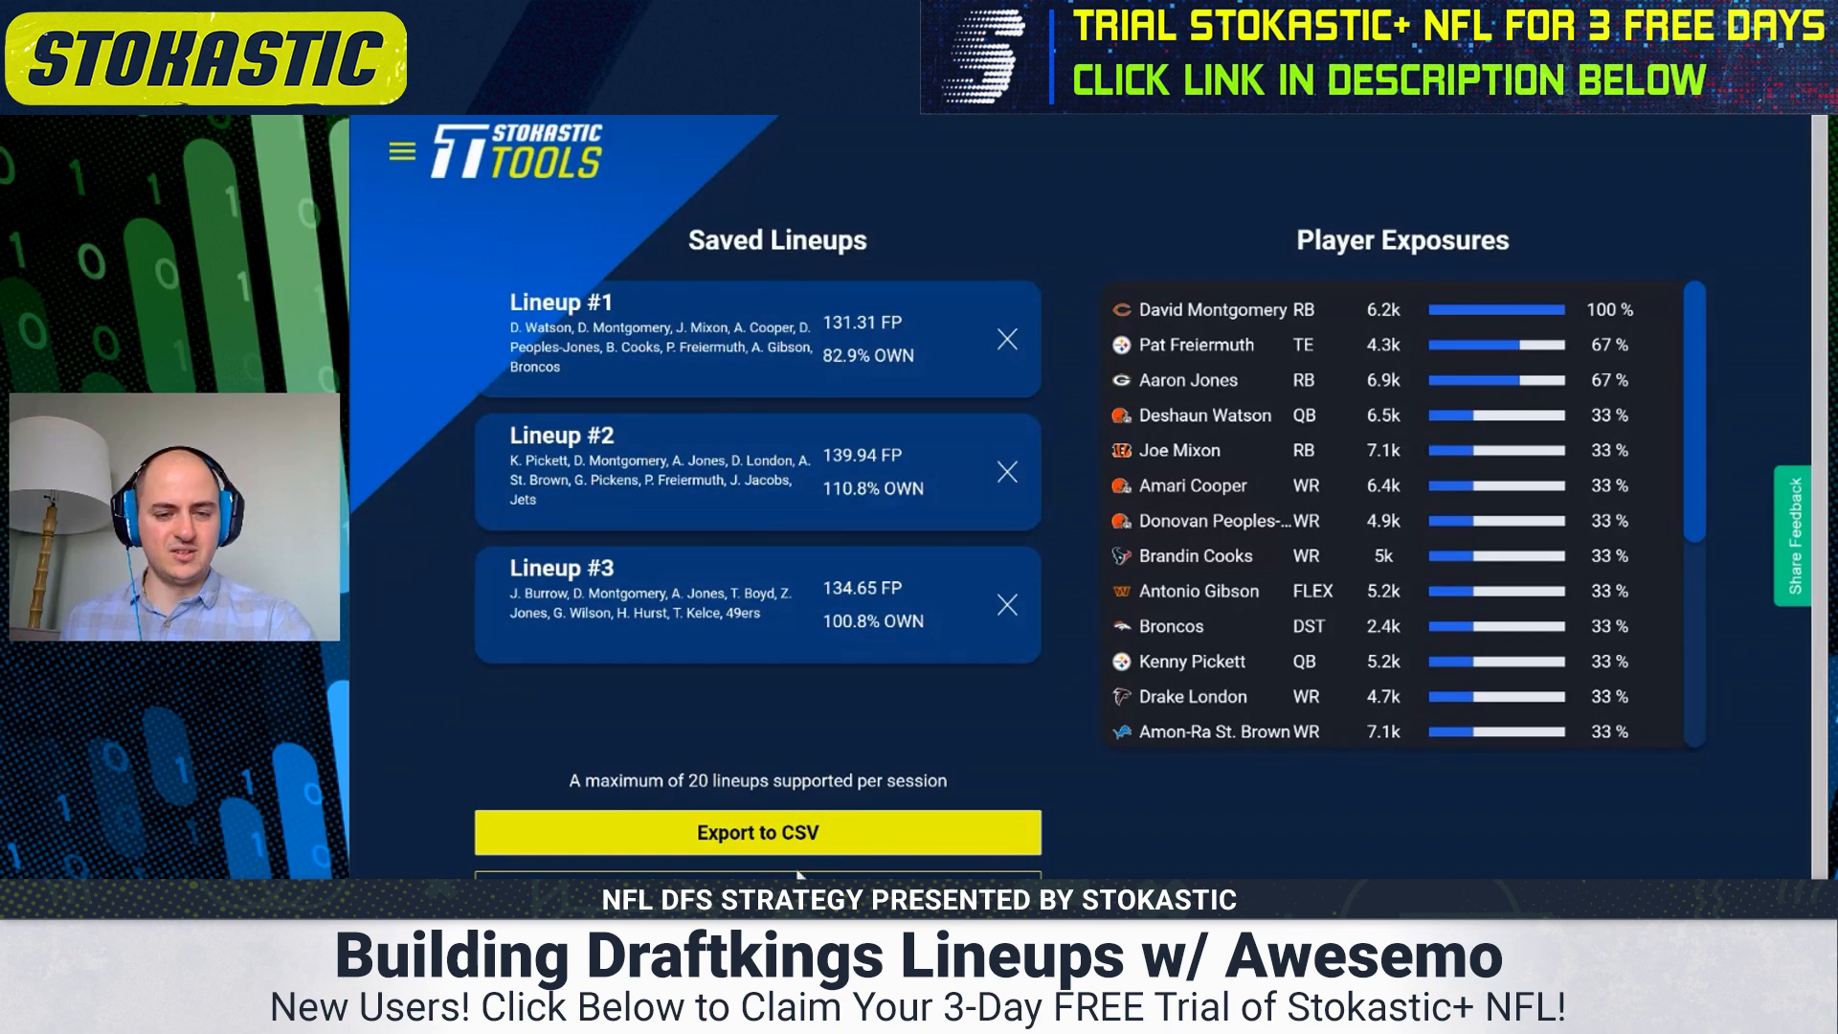
{"action": "left_click", "coordinate": [802, 888]}
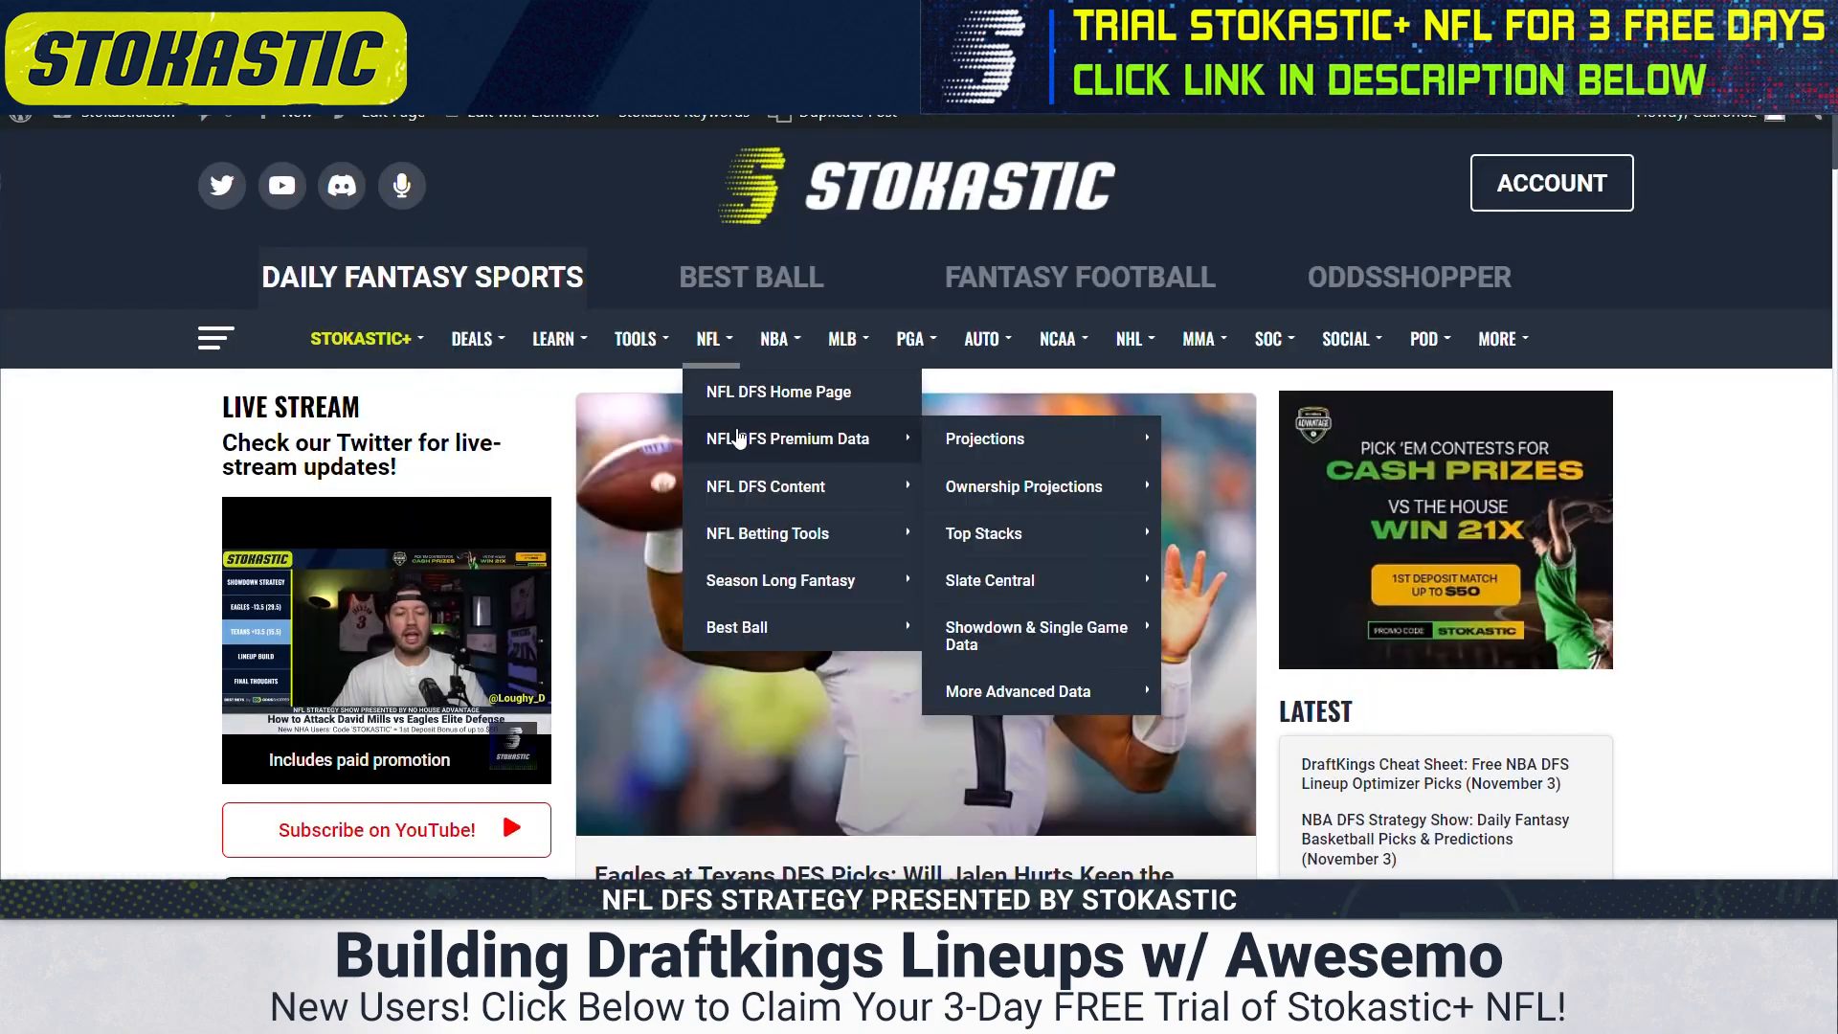
- Open the NFL DFS Projections page from the NFL premium data on the Stokastic site and look through it
{"action": "mouse_move", "coordinate": [927, 443]}
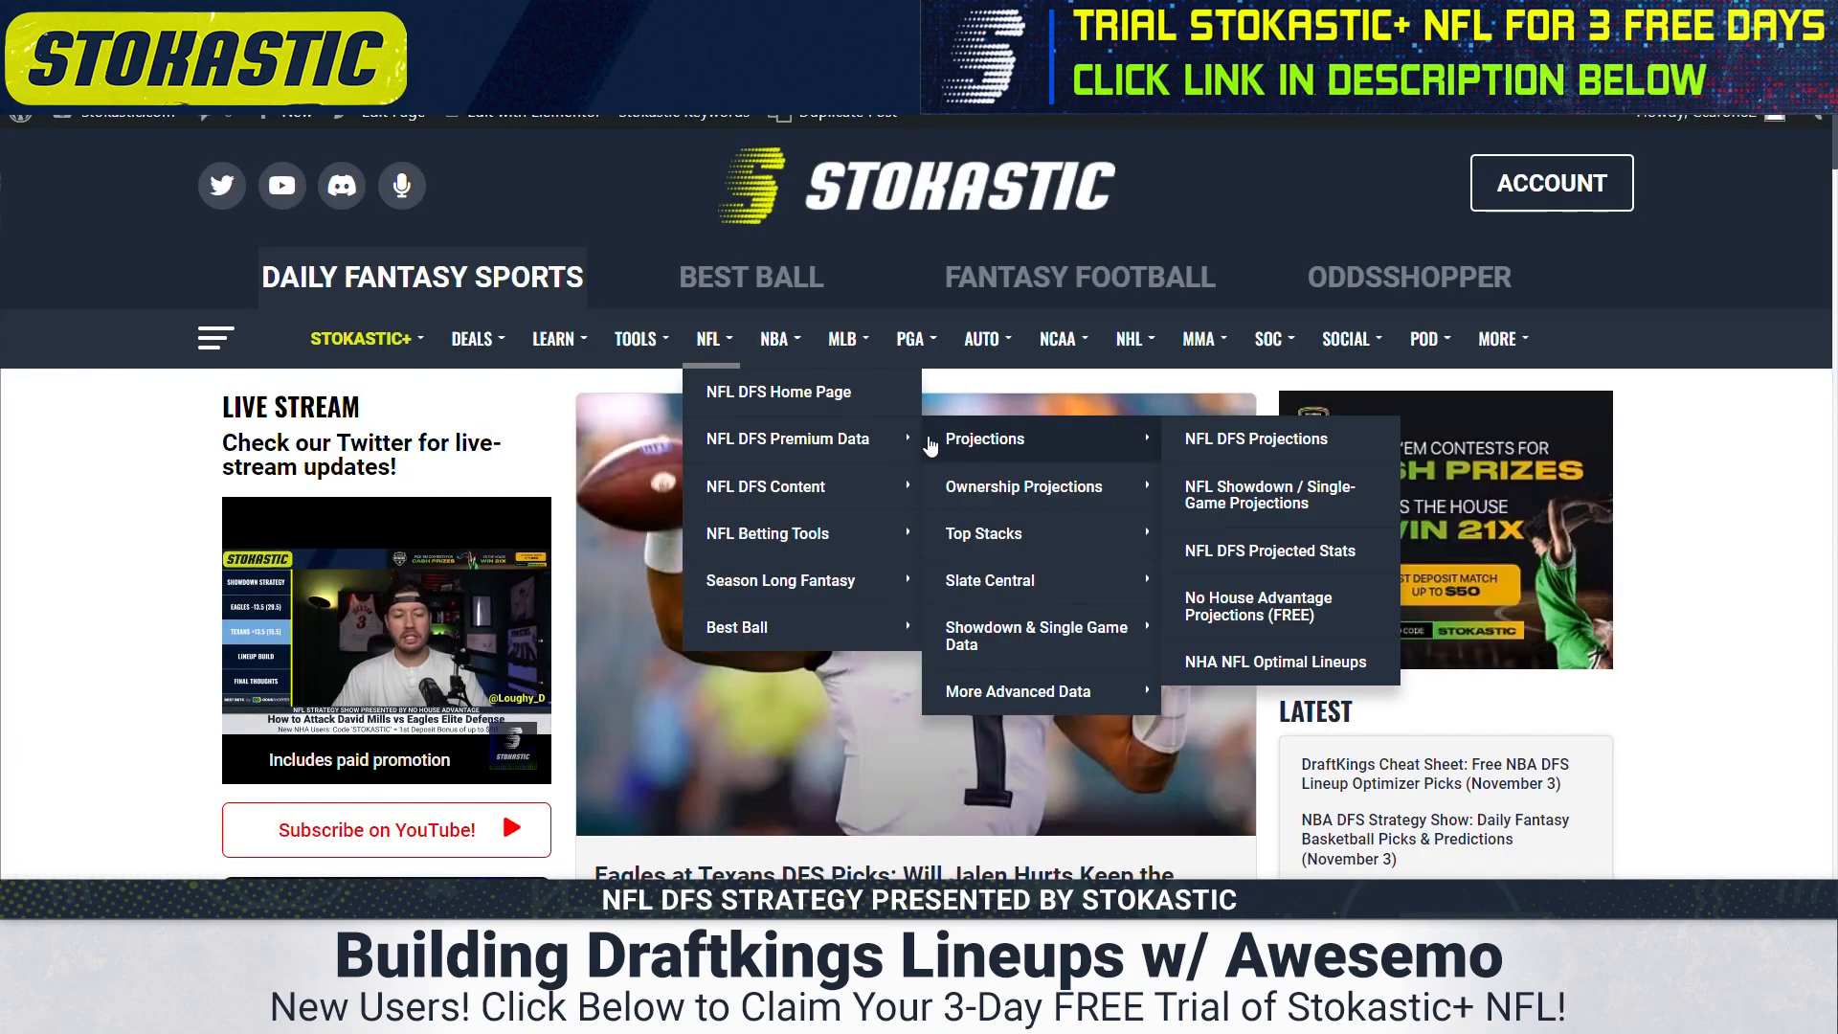
{"action": "left_click", "coordinate": [1201, 438]}
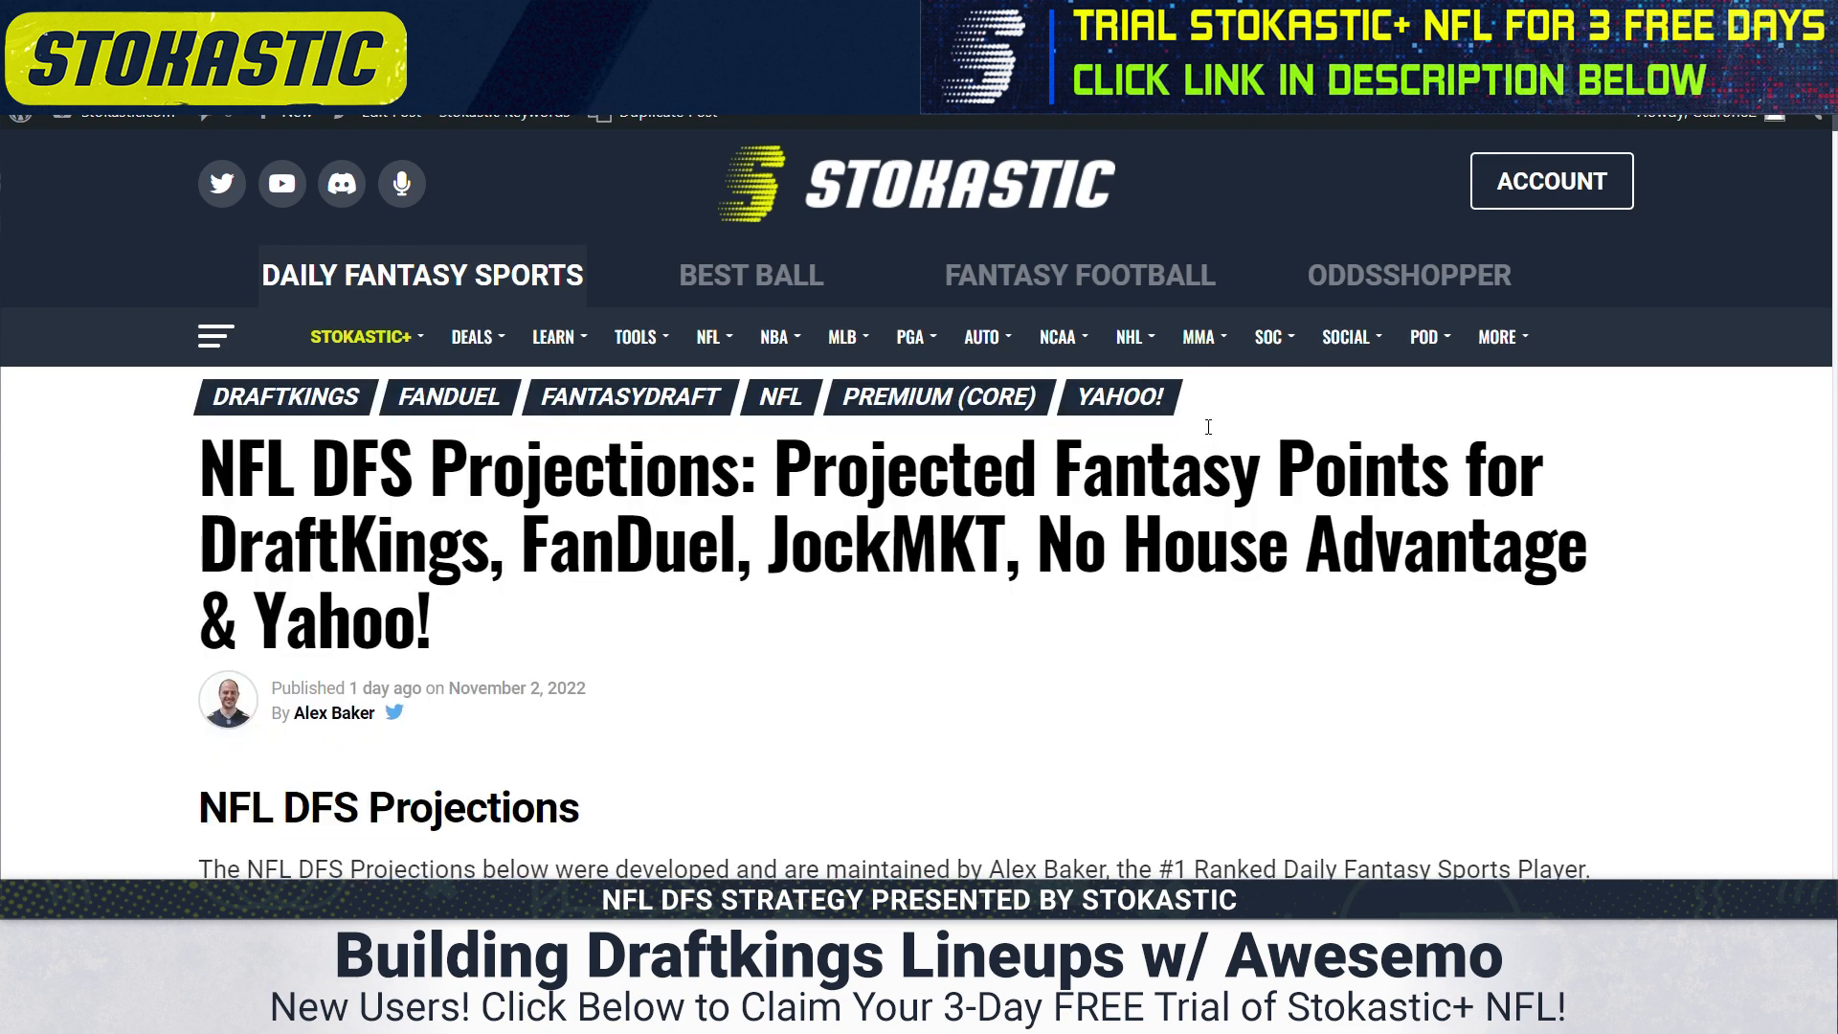
{"action": "scroll", "coordinate": [1207, 438], "scroll_direction": "down", "scroll_amount": 6}
{"action": "scroll", "coordinate": [1202, 423], "scroll_direction": "down", "scroll_amount": 5}
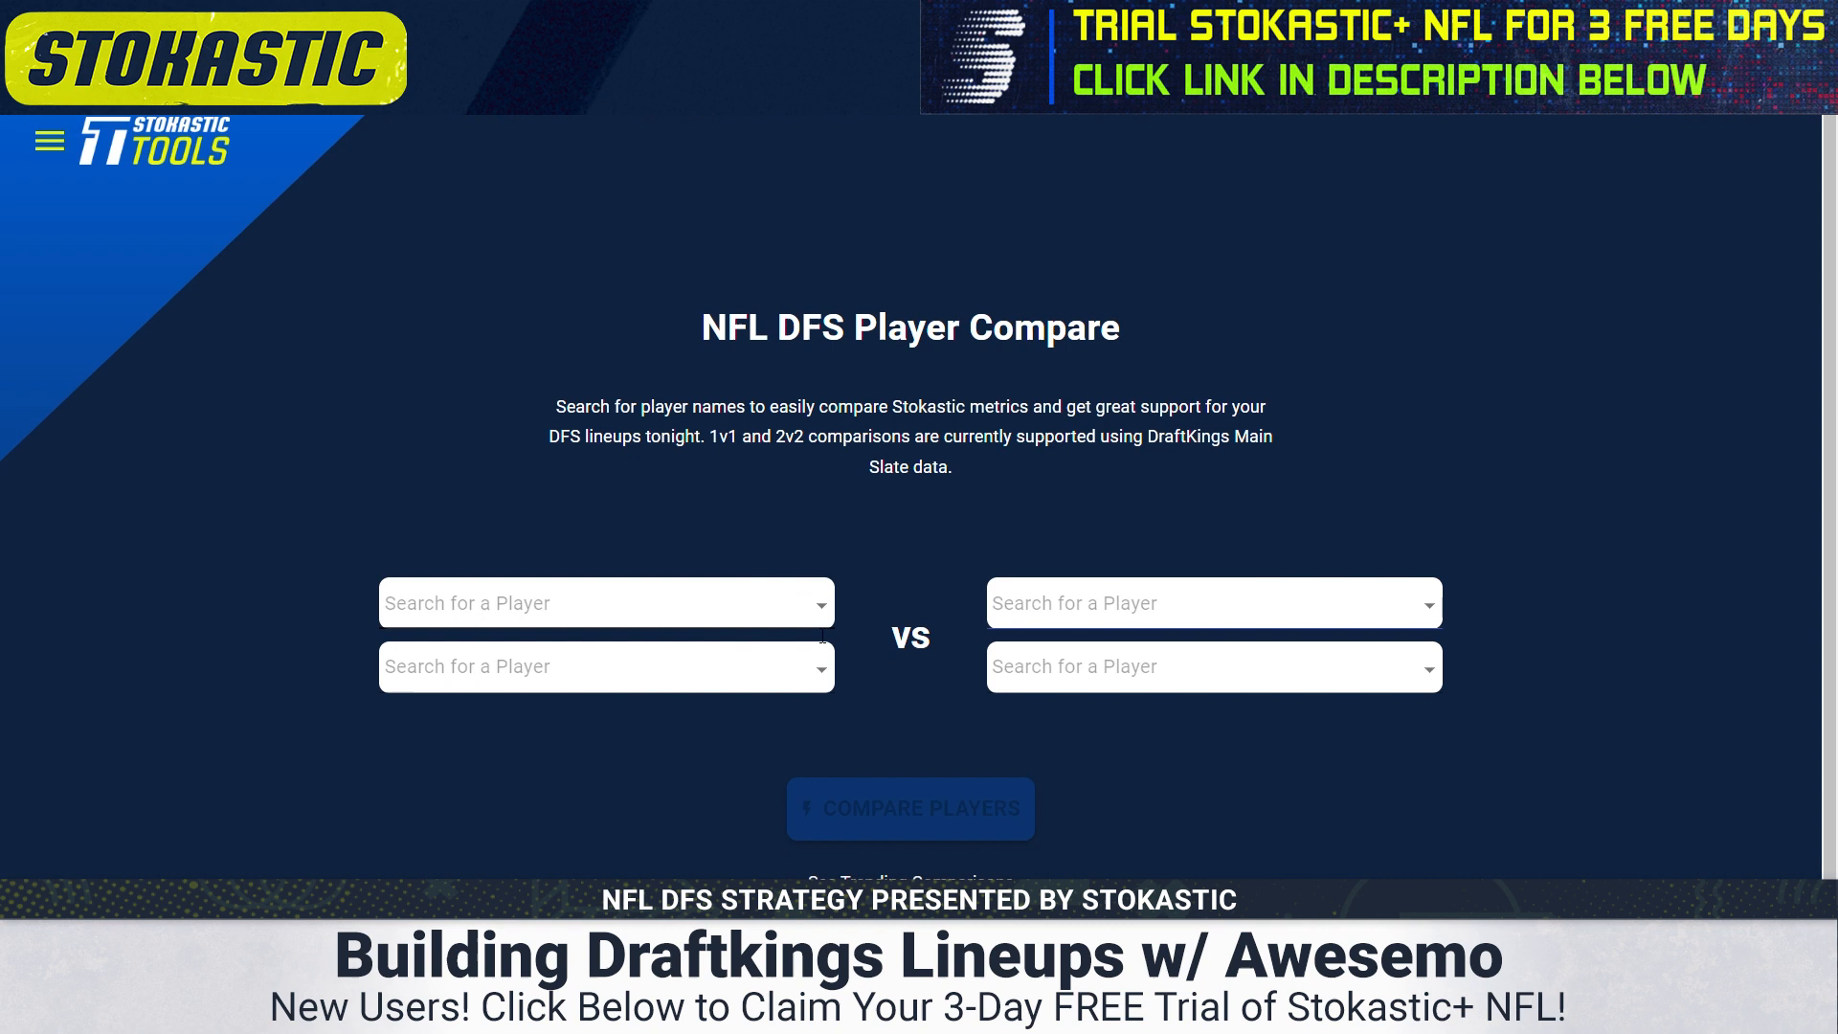
- Compare Josh Allen (QB-BUF) against Kyler Murray (QB-ARI) in the NFL DFS Player Compare tool
{"action": "left_click", "coordinate": [743, 620]}
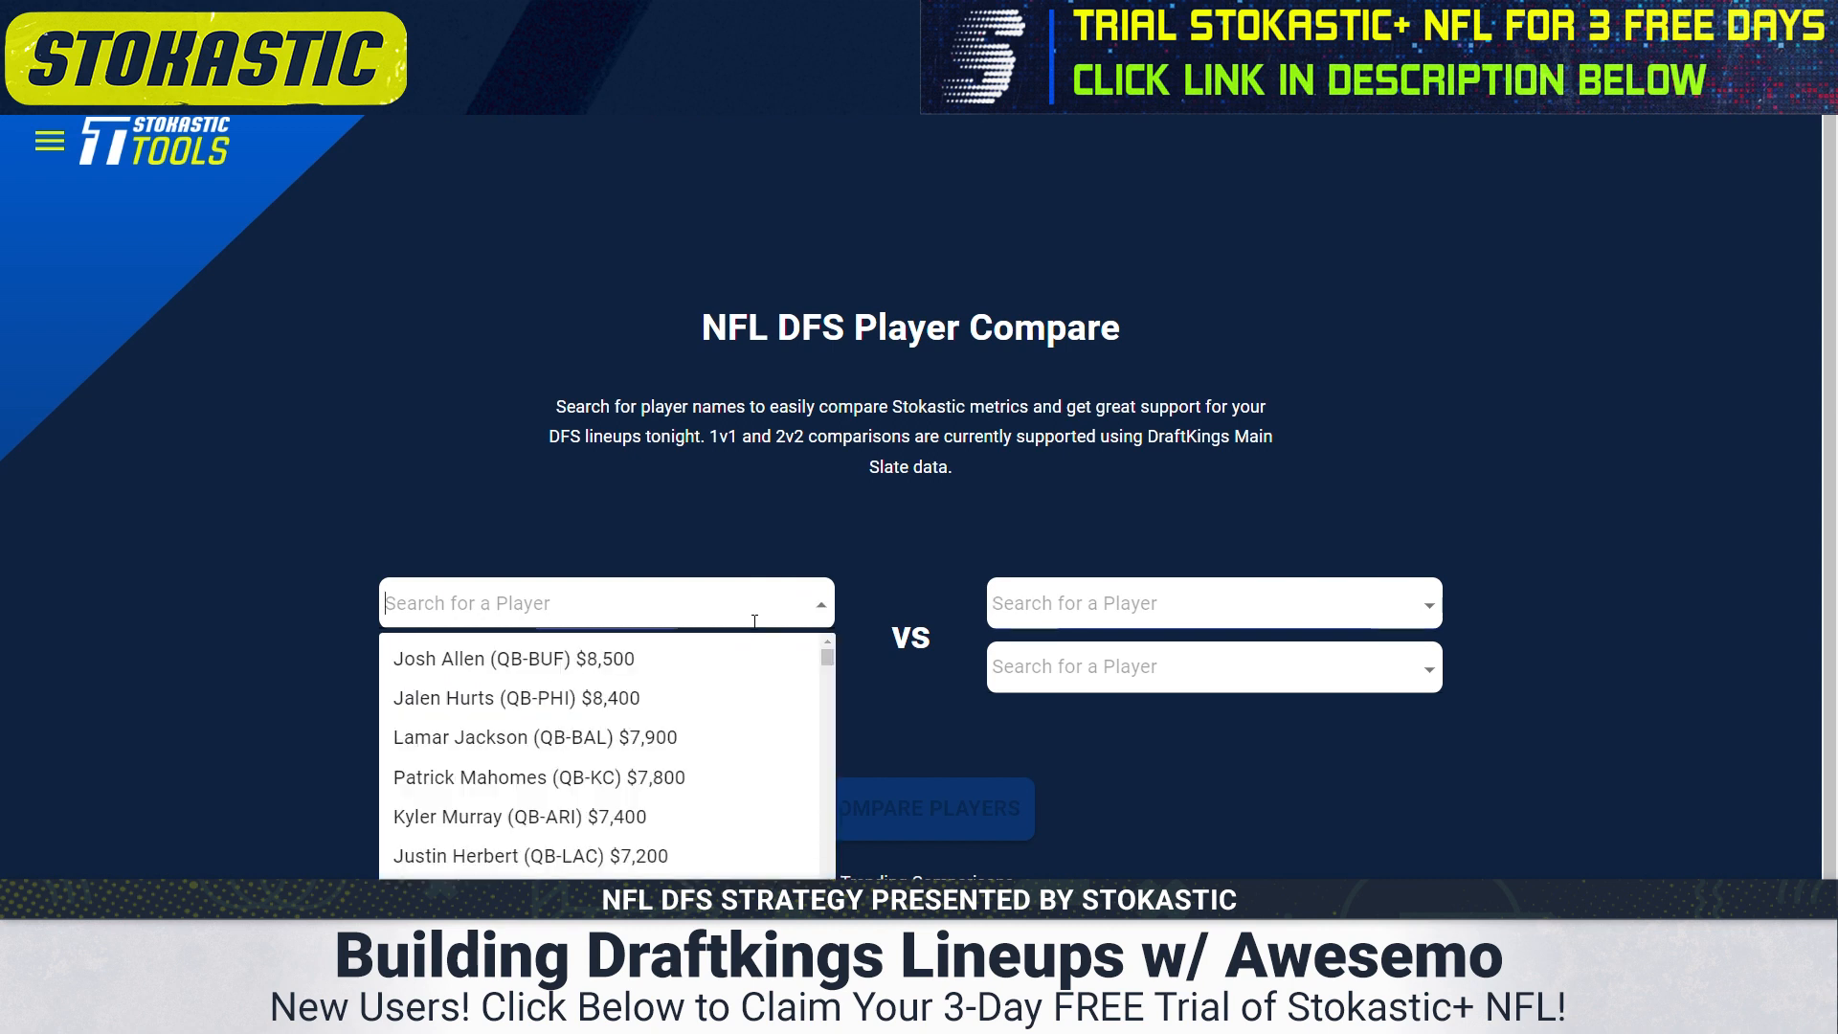
{"action": "left_click", "coordinate": [709, 654]}
{"action": "left_click", "coordinate": [1053, 603]}
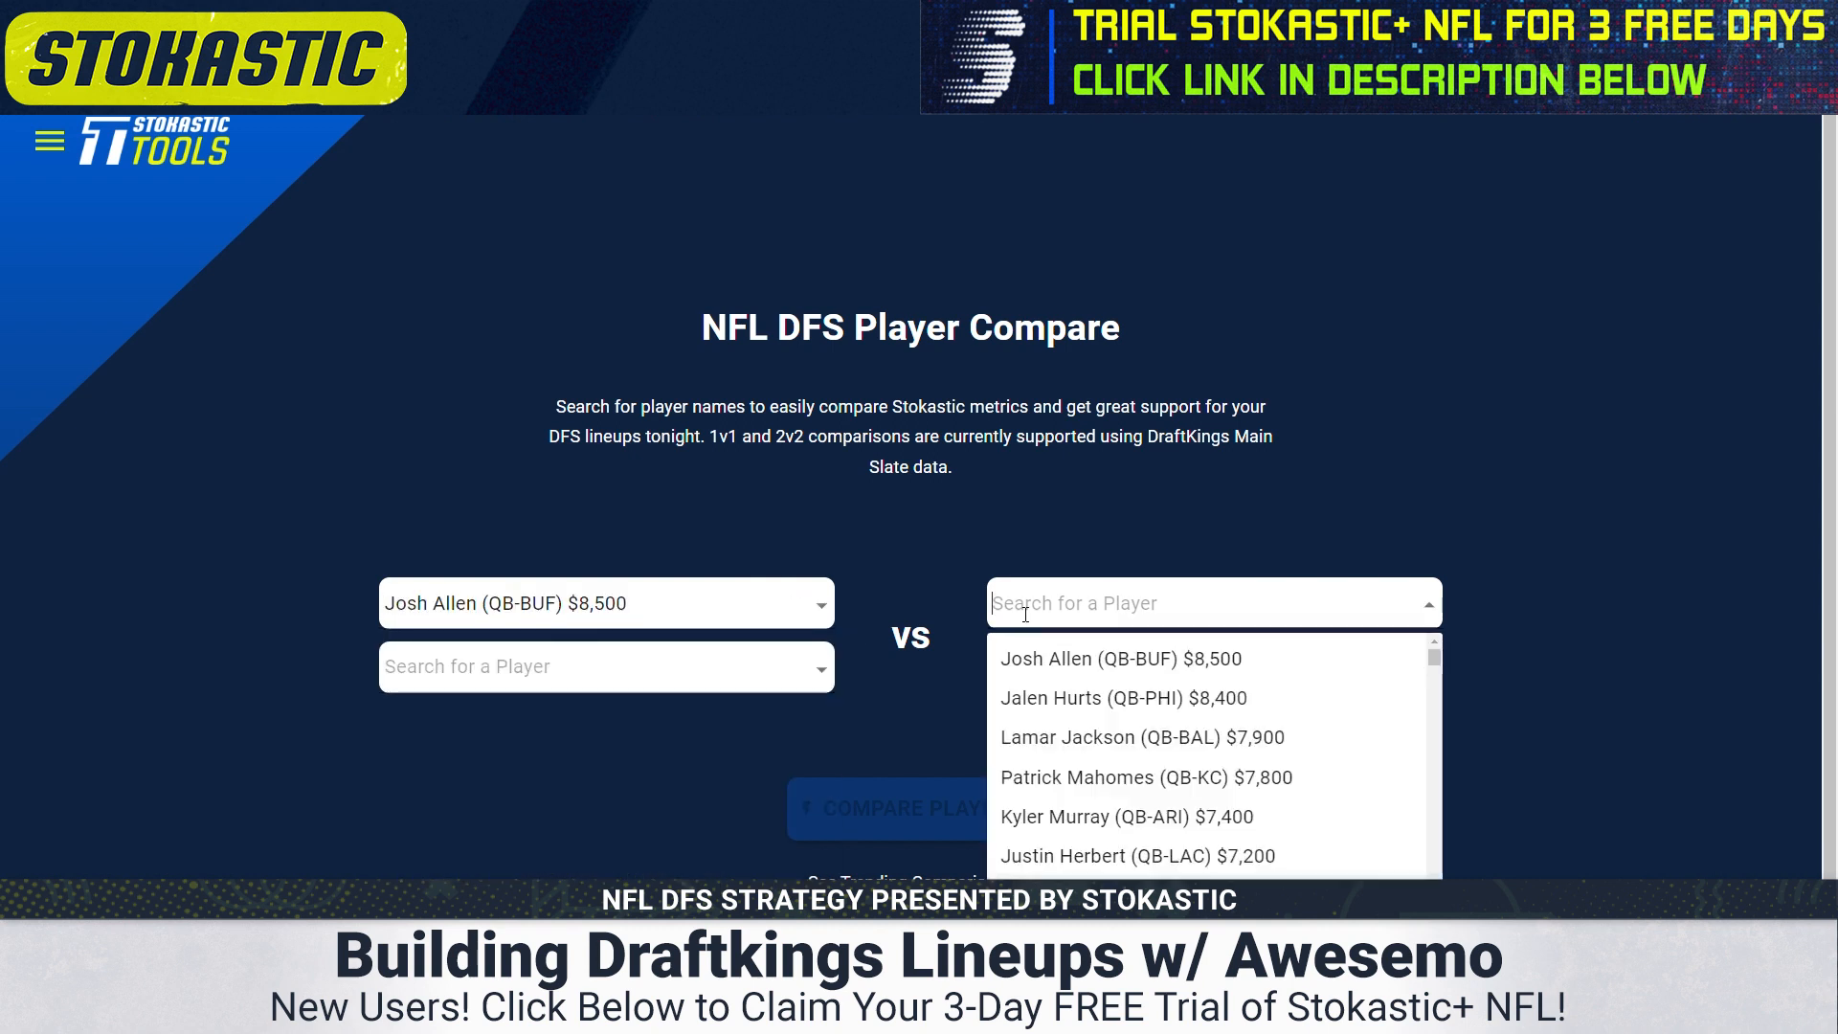
{"action": "left_click", "coordinate": [1075, 817]}
{"action": "left_click", "coordinate": [954, 797]}
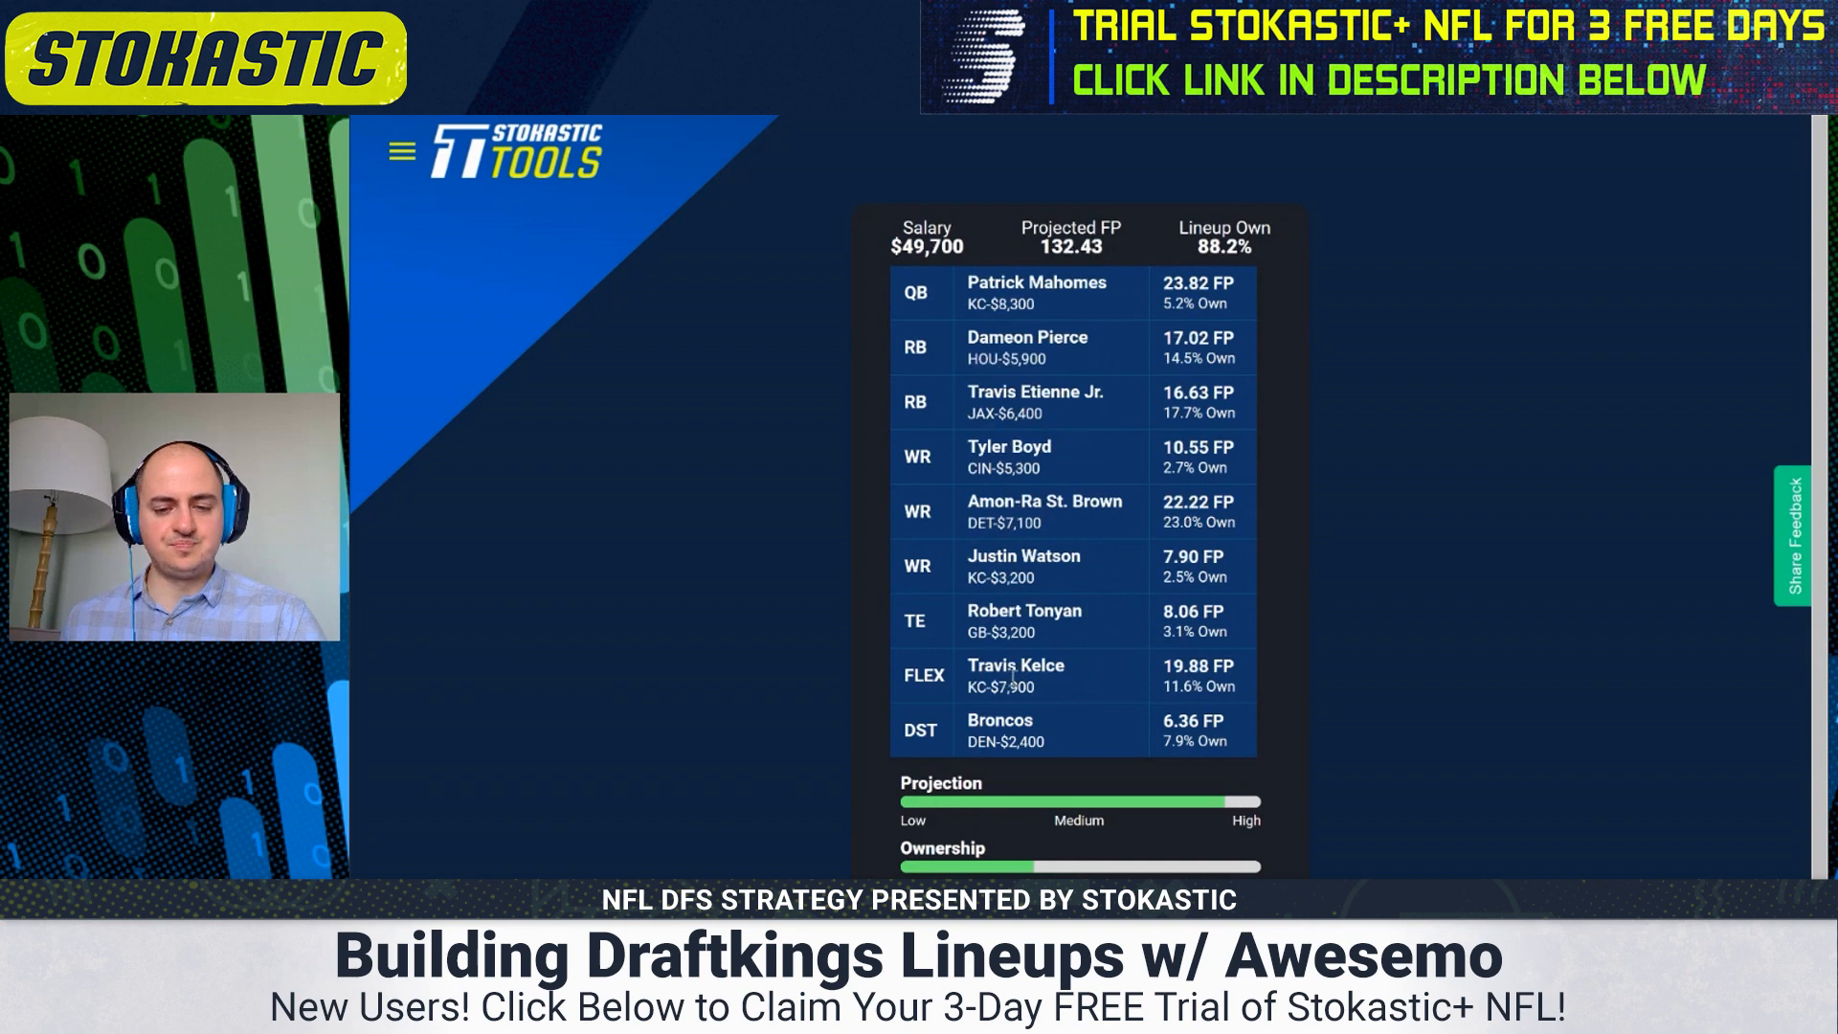
- Review the projected points and ownership of the five saved lineups, together with the player exposures
{"action": "scroll", "coordinate": [1073, 574], "scroll_direction": "down", "scroll_amount": 2}
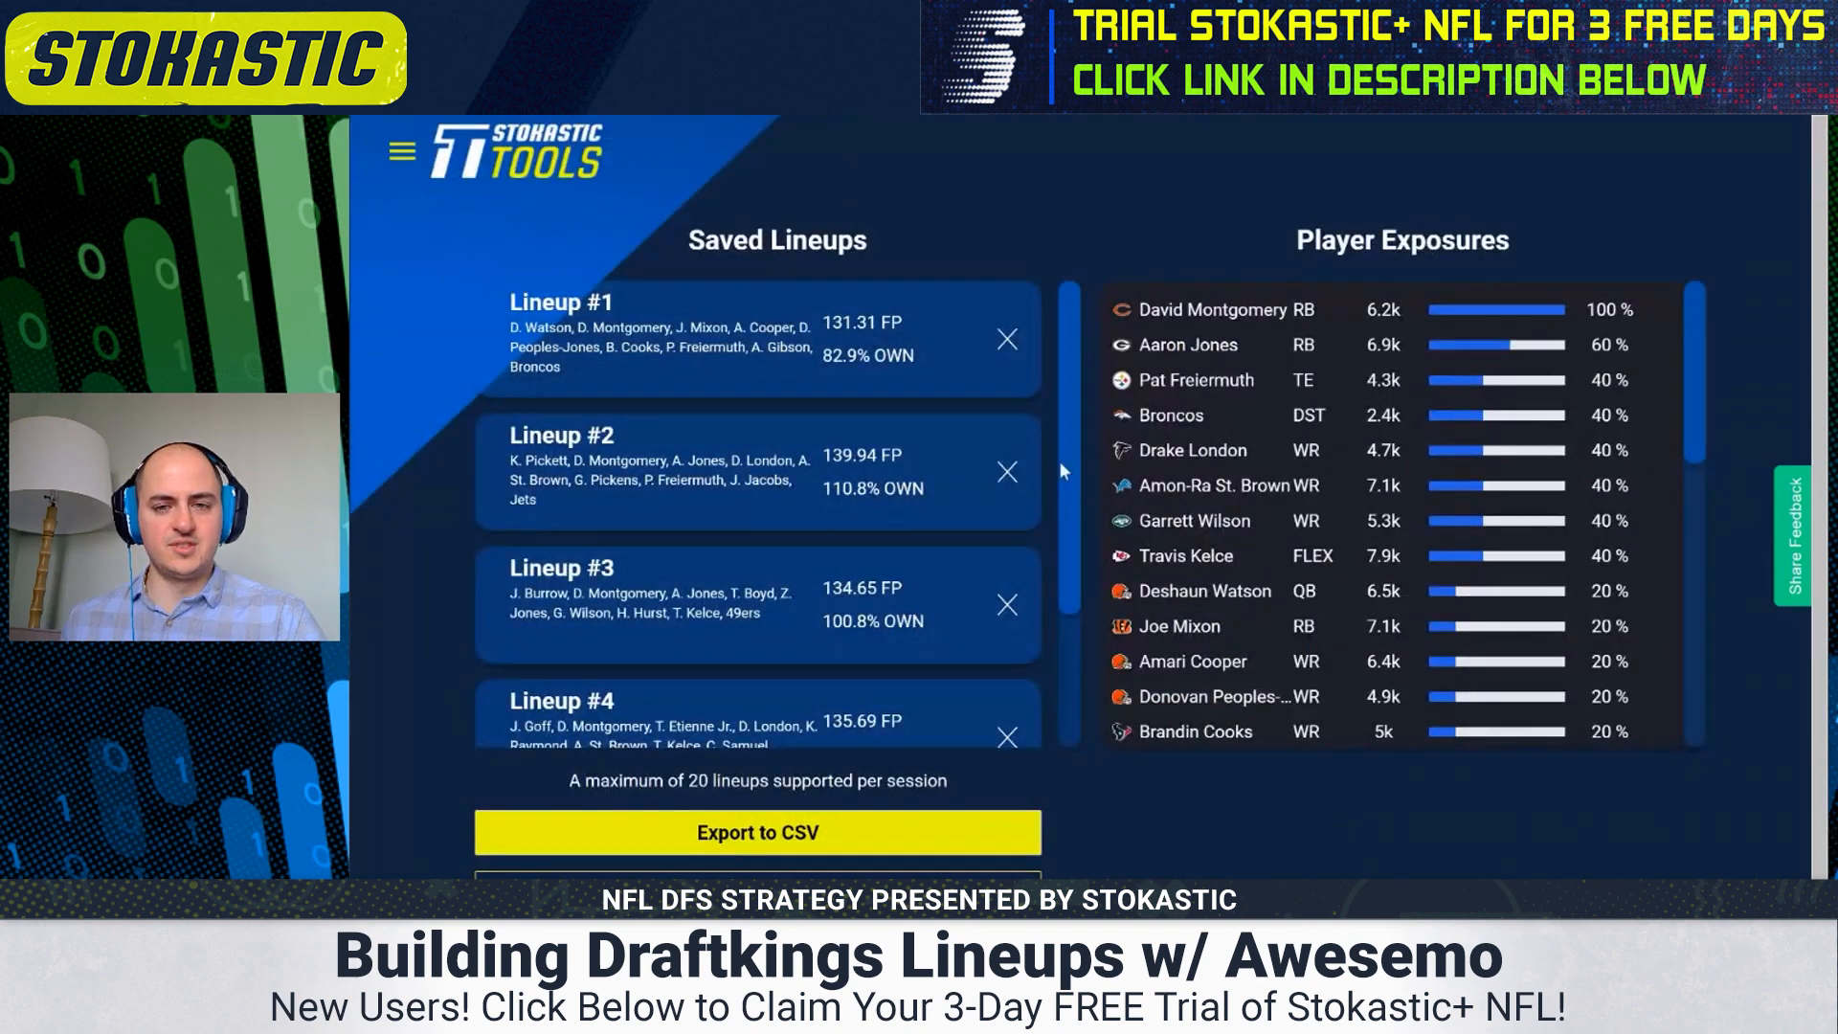
{"action": "scroll", "coordinate": [818, 406], "scroll_direction": "down", "scroll_amount": 2}
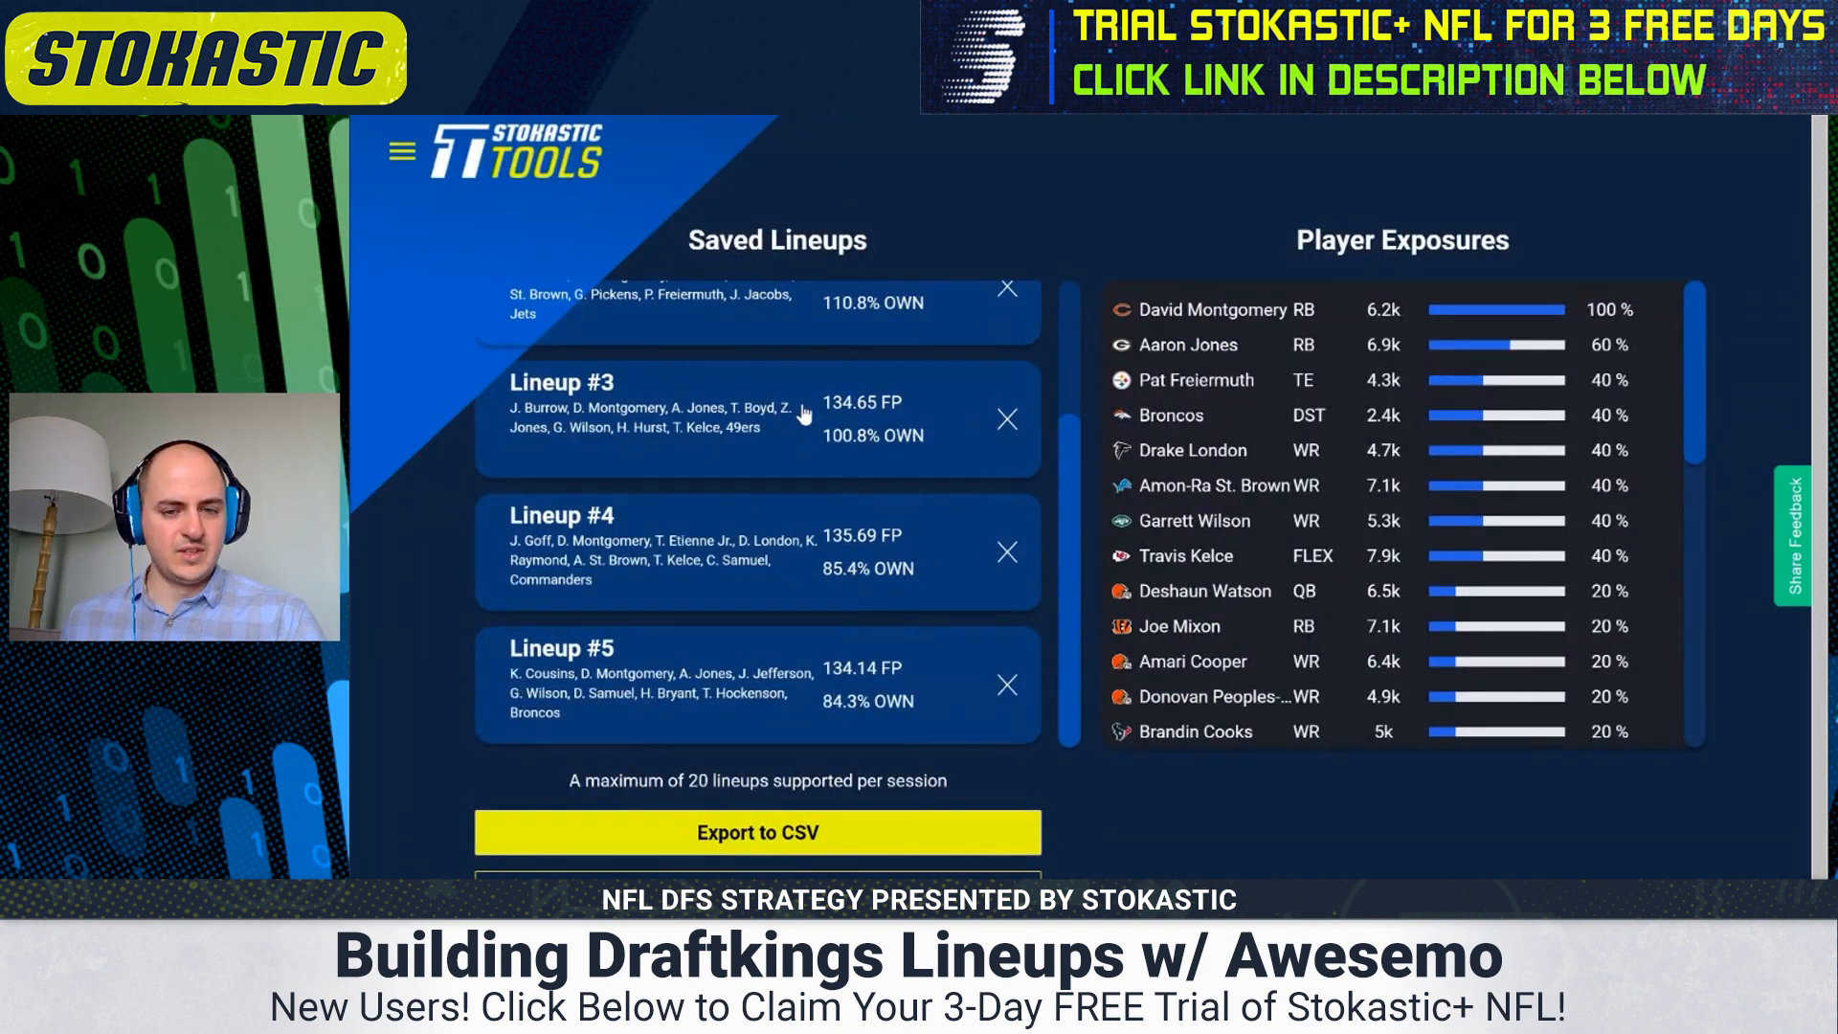
{"action": "scroll", "coordinate": [809, 426], "scroll_direction": "up", "scroll_amount": 4}
{"action": "scroll", "coordinate": [824, 450], "scroll_direction": "down", "scroll_amount": 4}
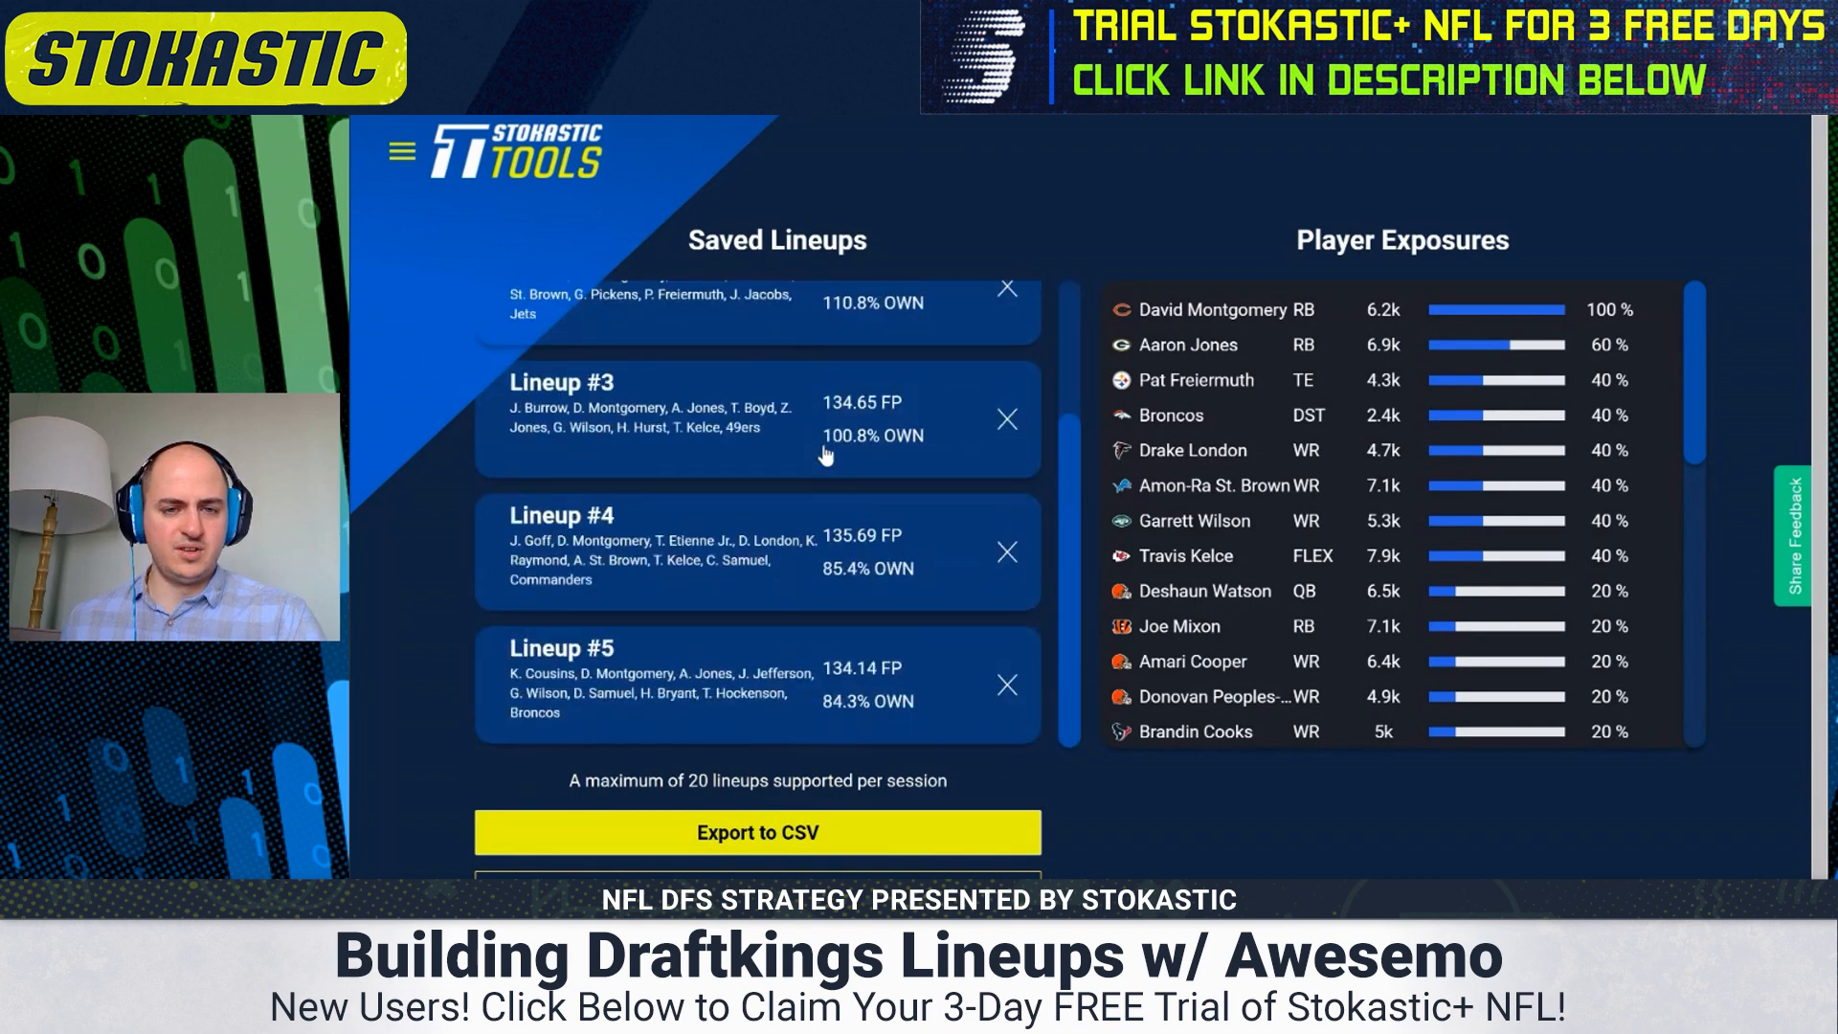
{"action": "scroll", "coordinate": [825, 455], "scroll_direction": "up", "scroll_amount": 2}
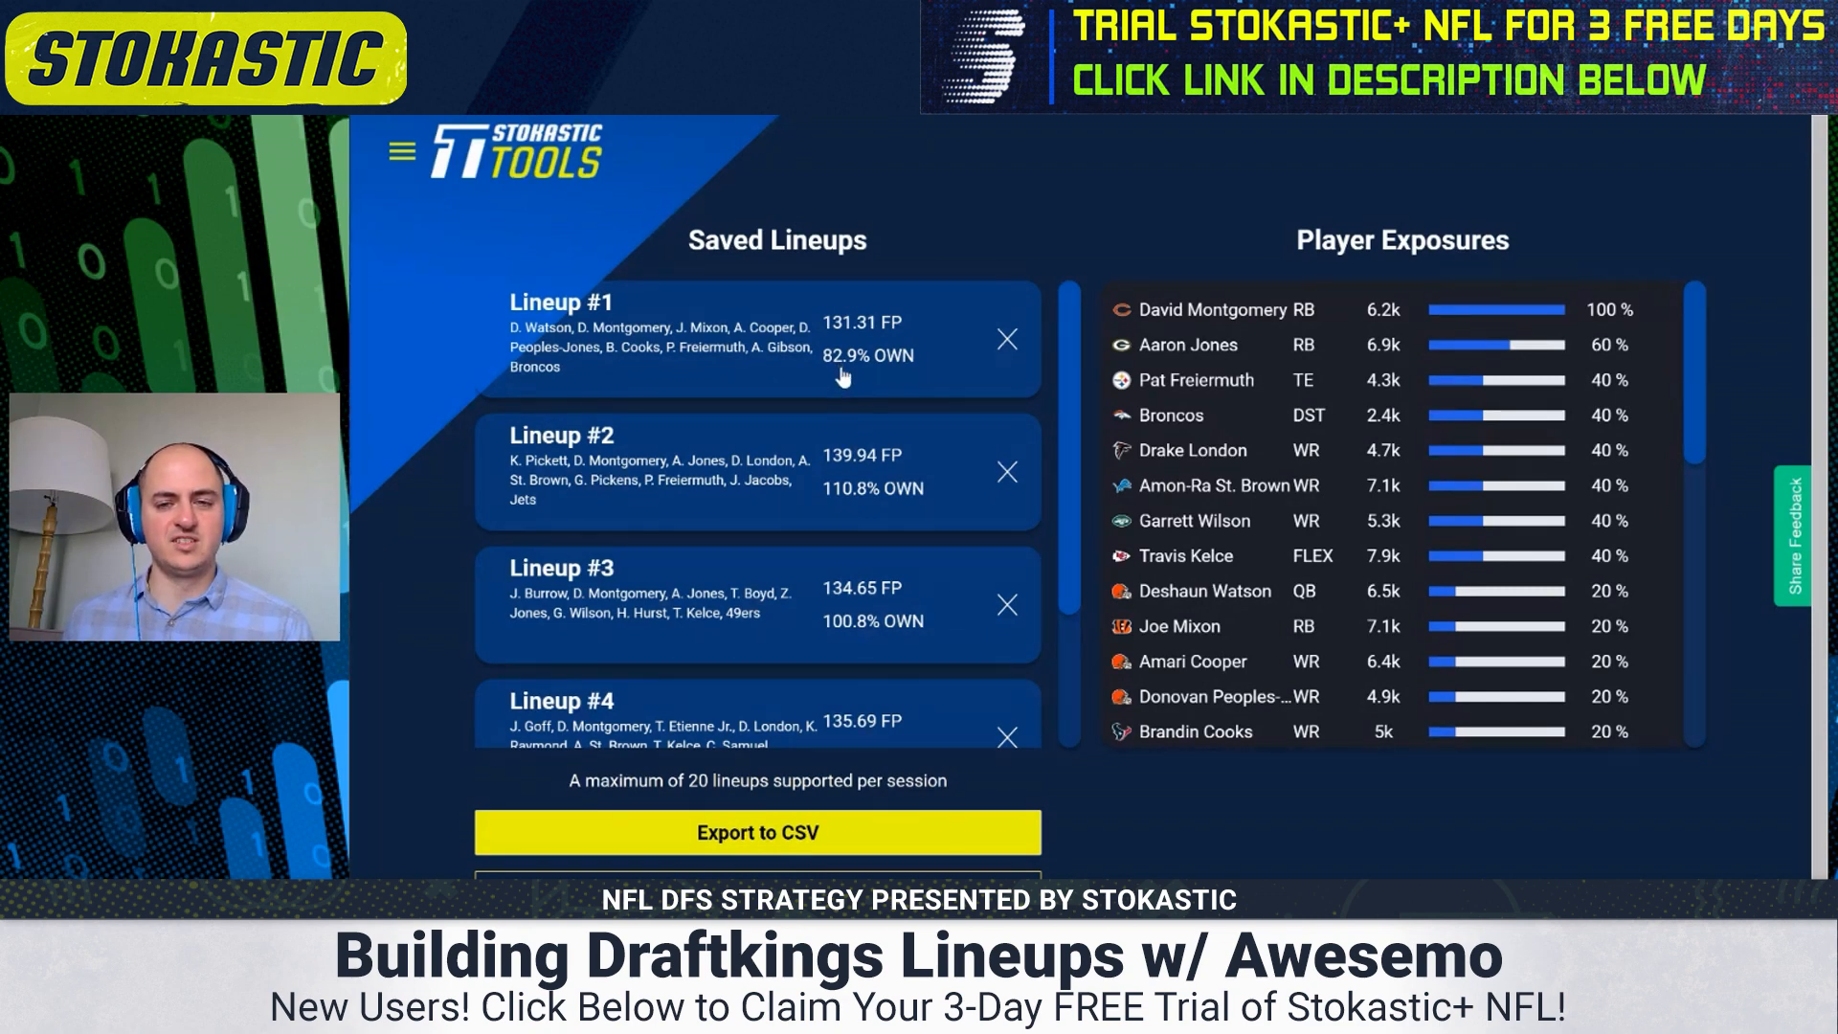
{"action": "scroll", "coordinate": [839, 378], "scroll_direction": "down", "scroll_amount": 2}
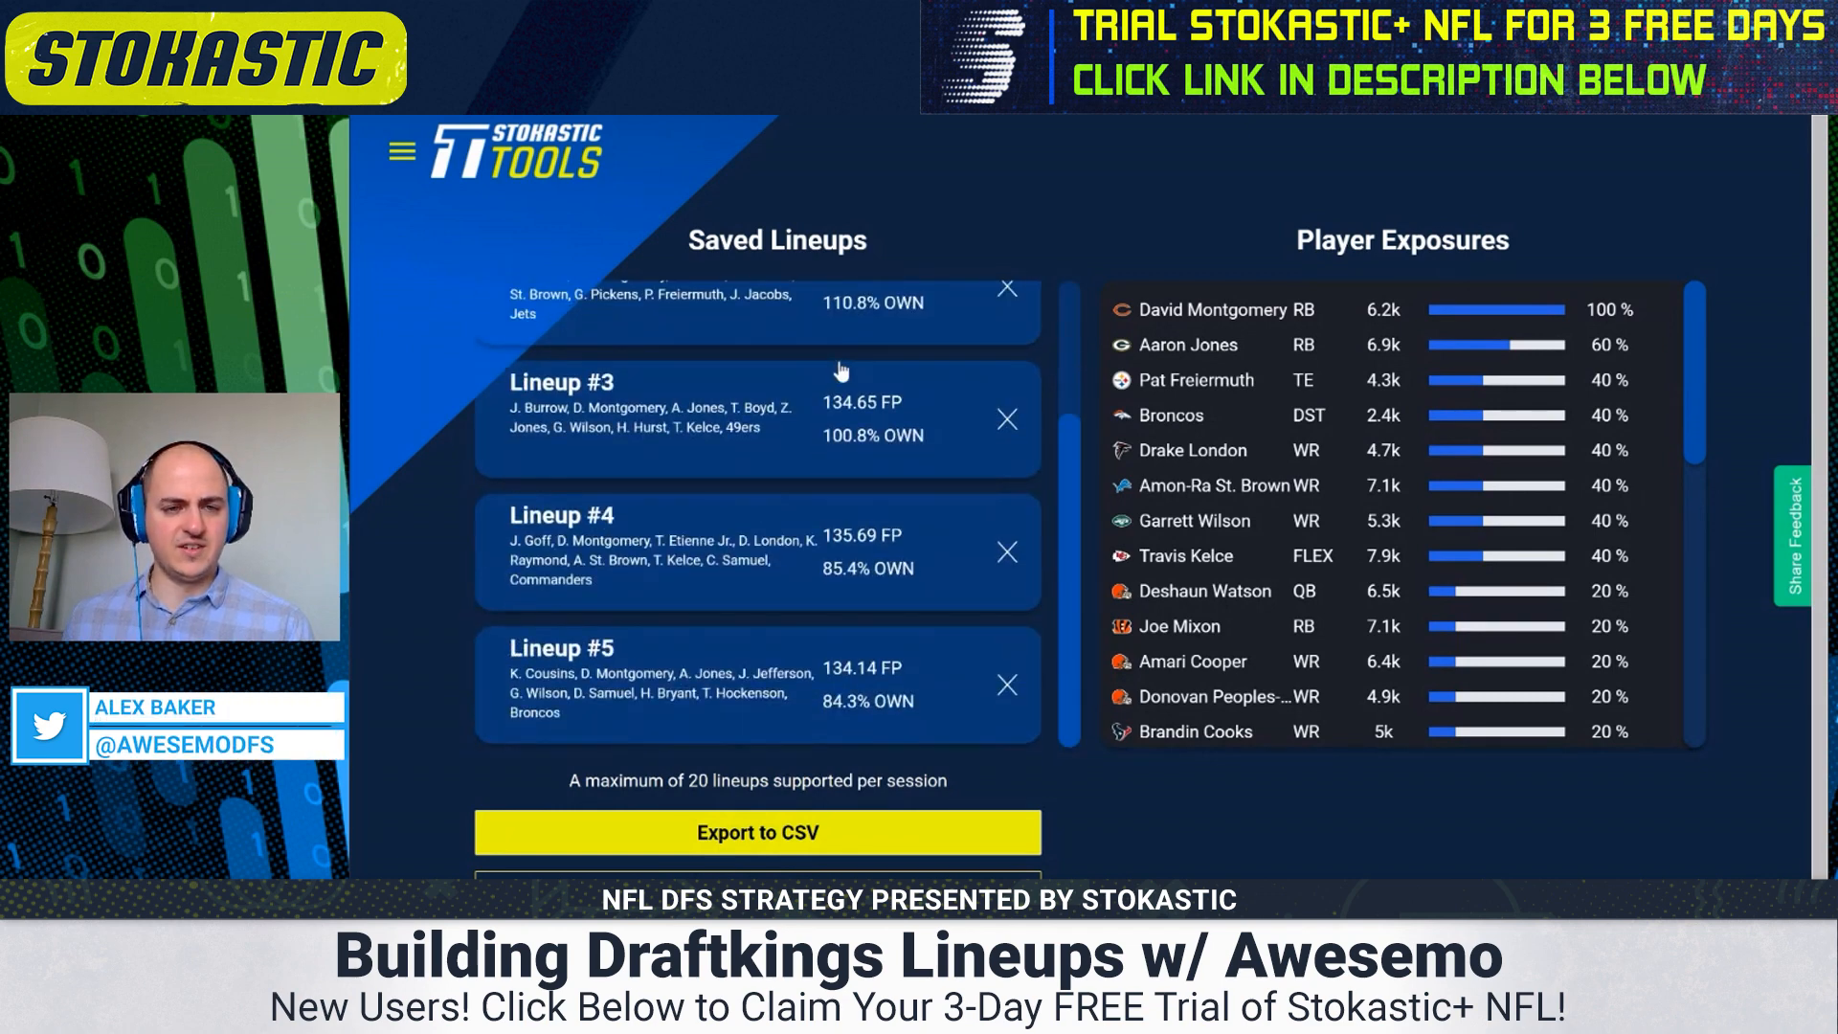
{"action": "scroll", "coordinate": [840, 374], "scroll_direction": "up", "scroll_amount": 2}
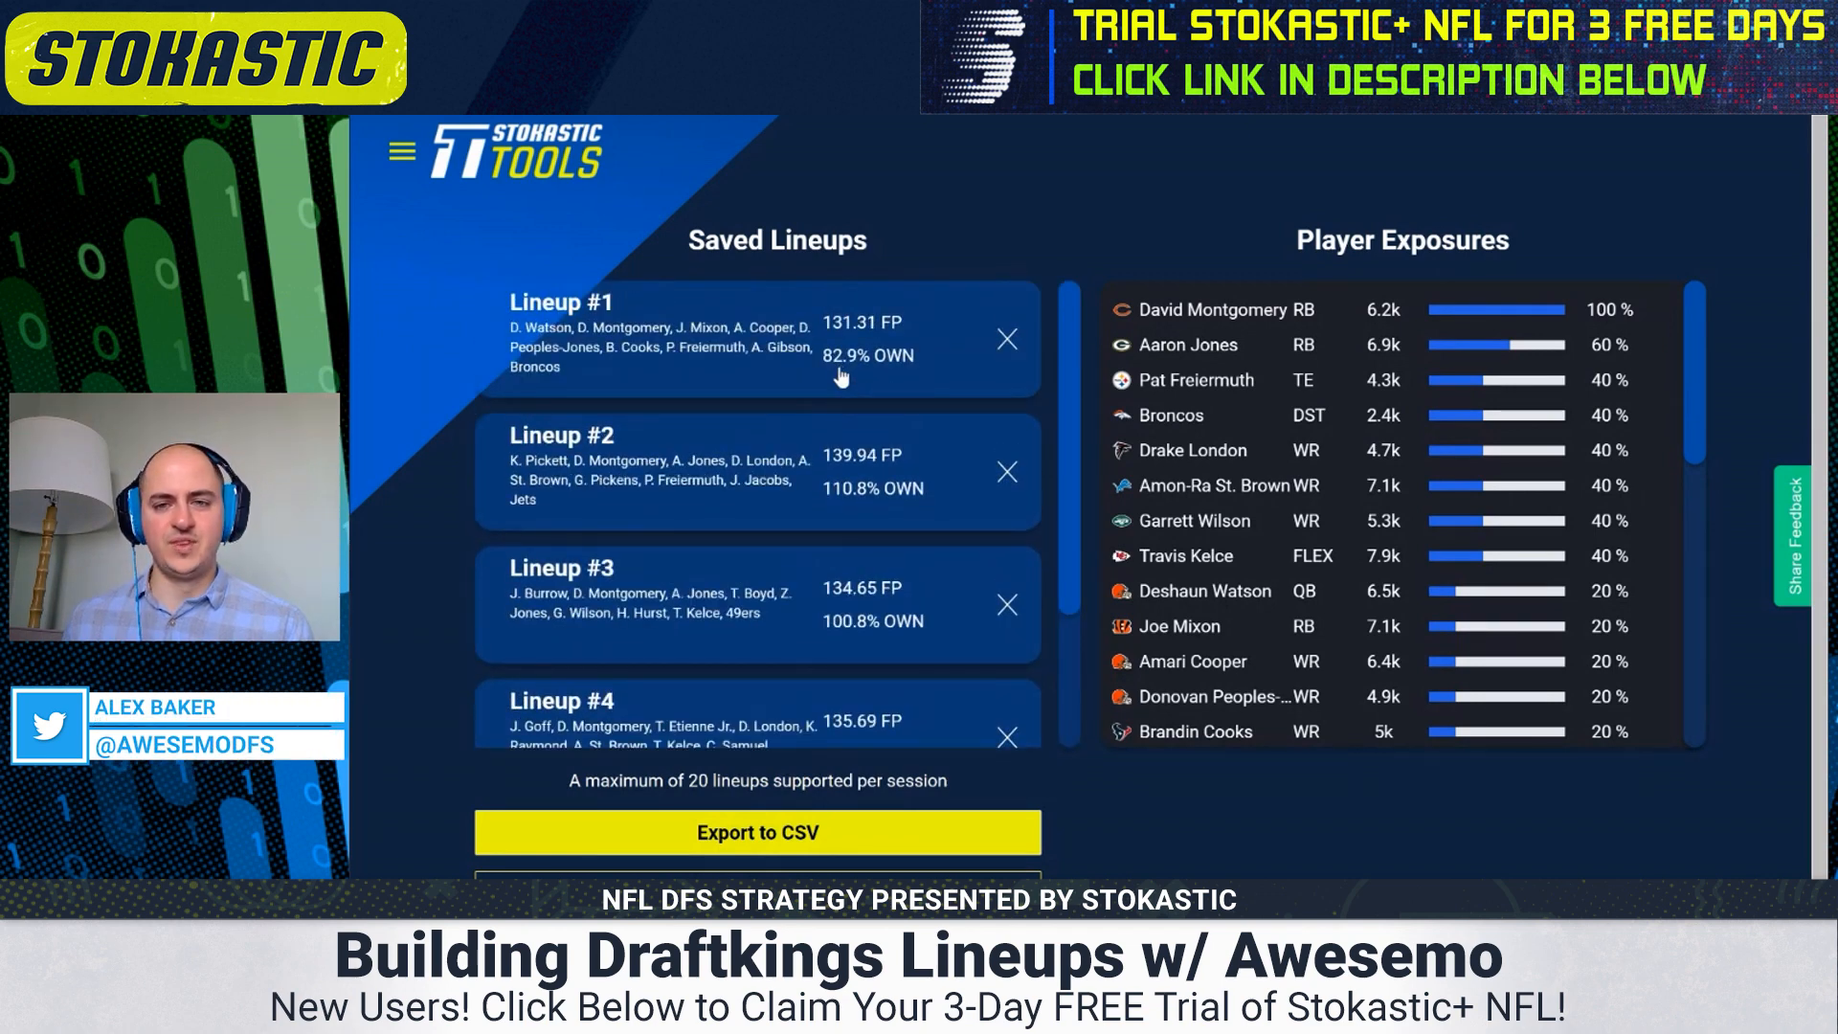